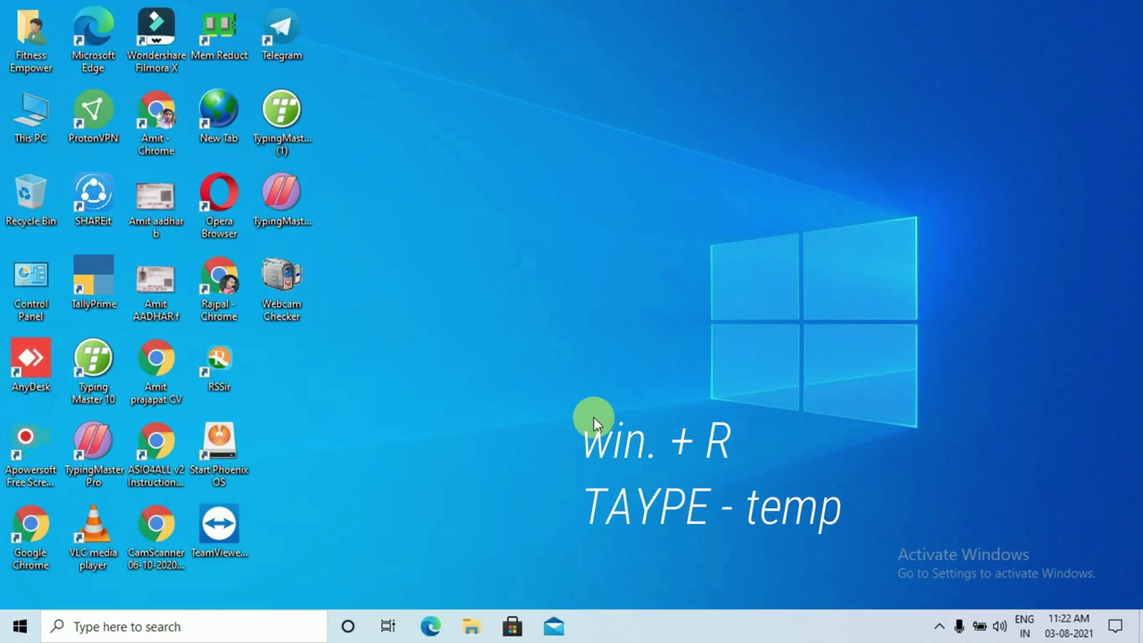
Open the Windows Temp folder by running the command temp
key(super+r)
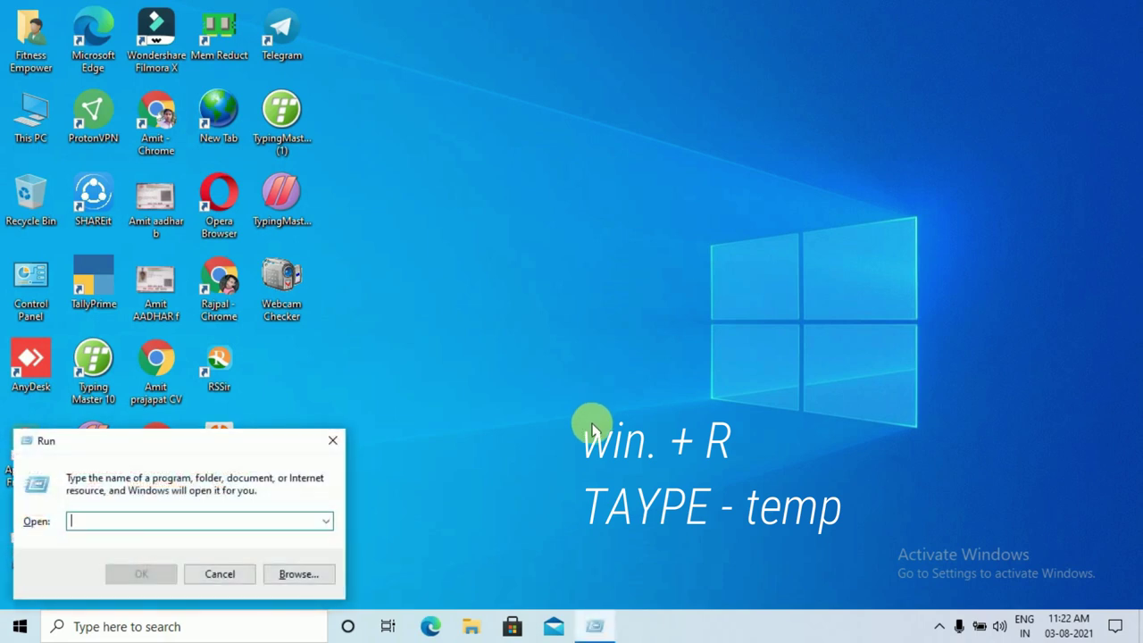
text(temp)
key(Return)
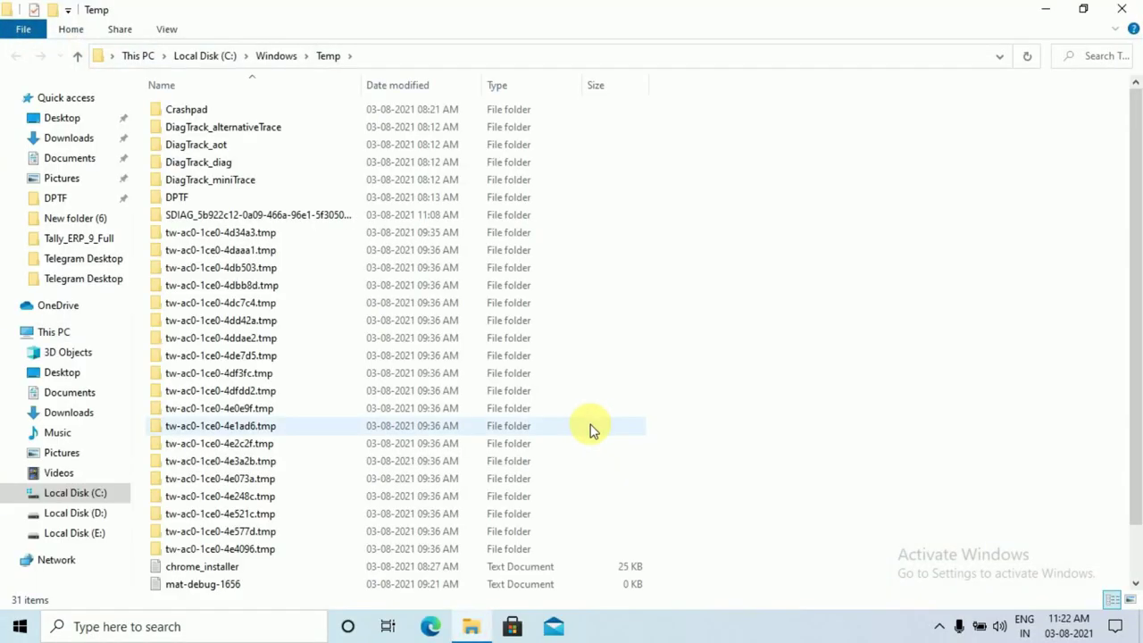
Delete everything in the Windows Temp folder with administrator permission for all items, skip the in-use DPTF folder, and close the window
key(ctrl+a)
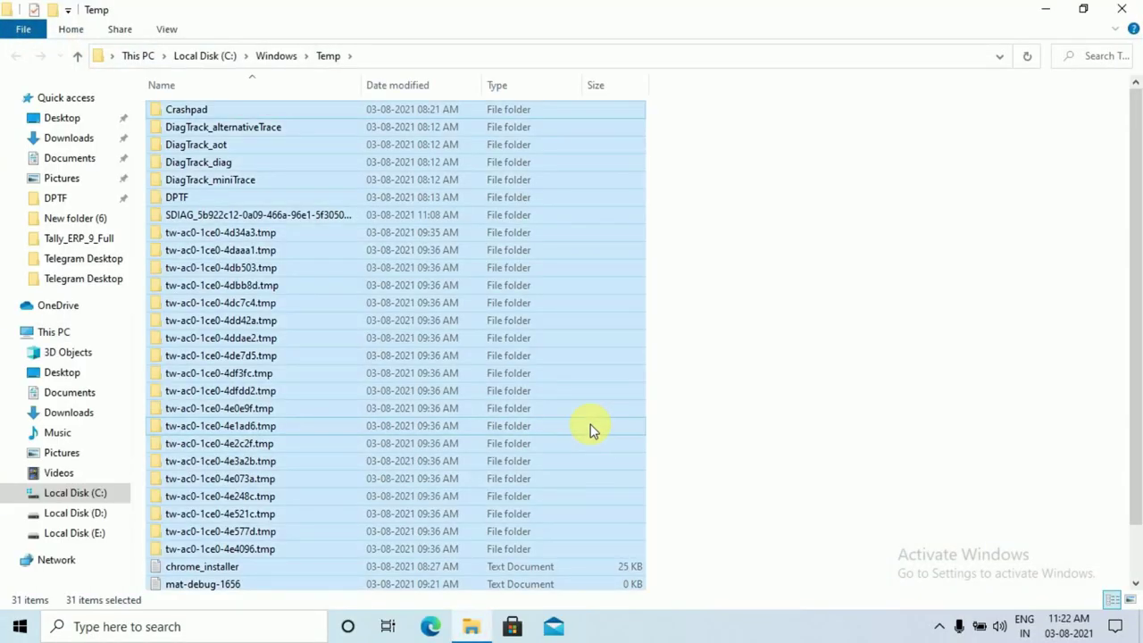
key(Delete)
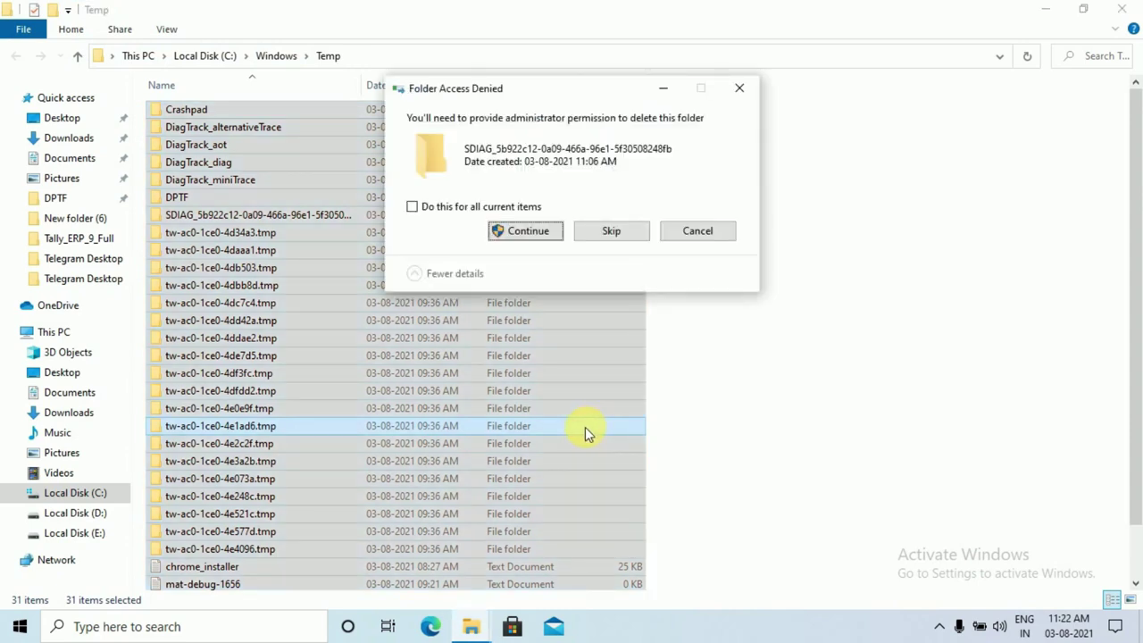
click(451, 206)
click(526, 230)
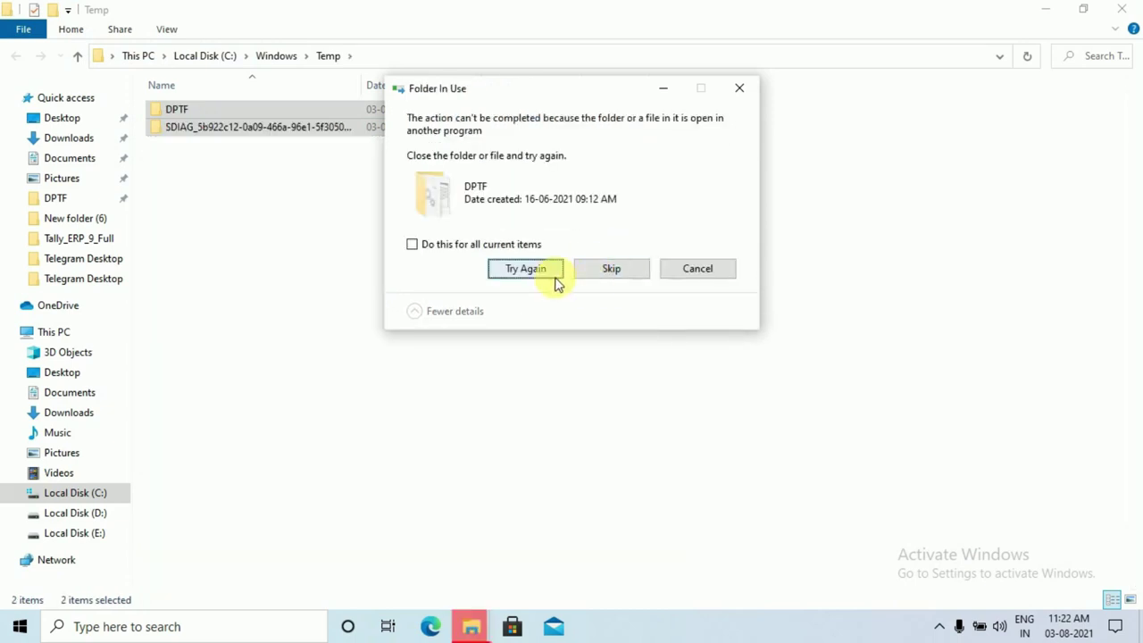
click(601, 269)
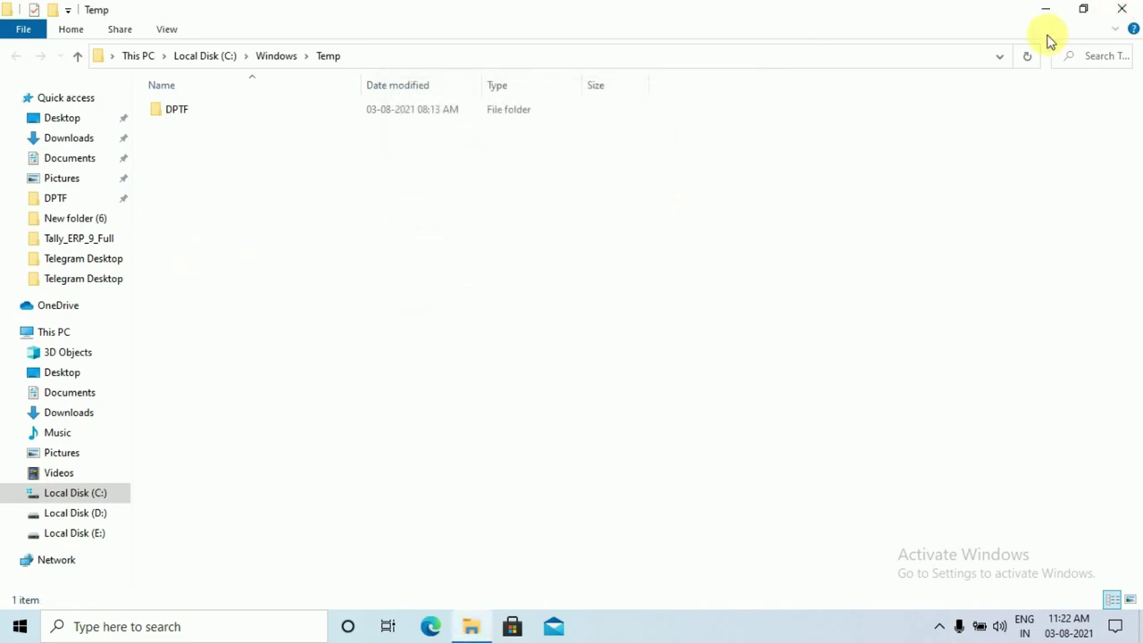
click(1122, 9)
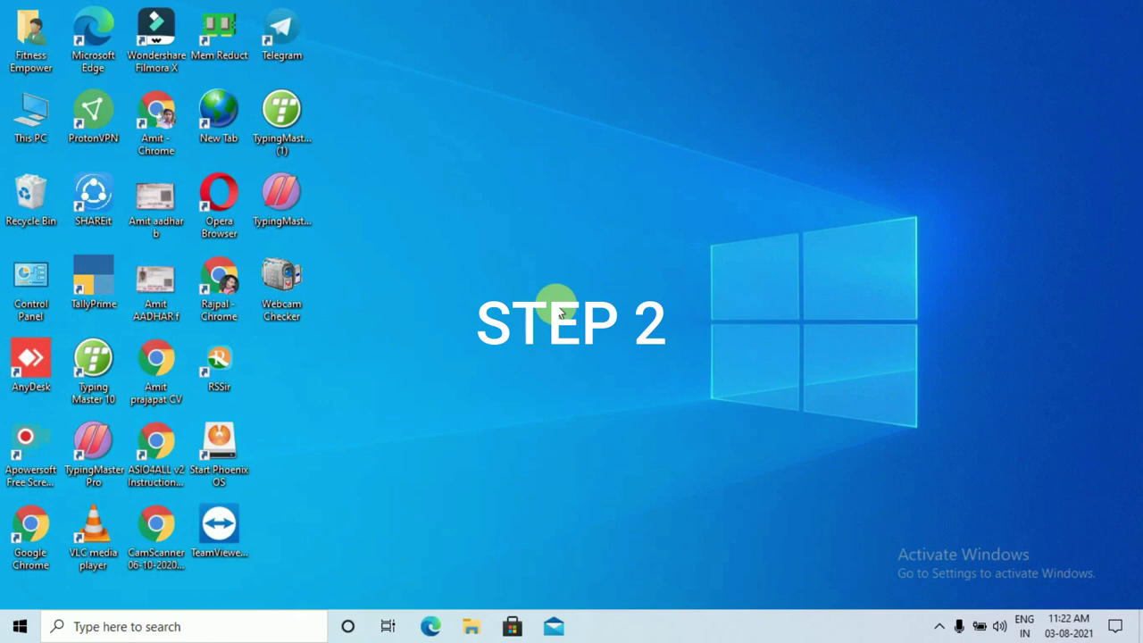
Open the user account's local Temp folder by running the command %temp%
key(super+r)
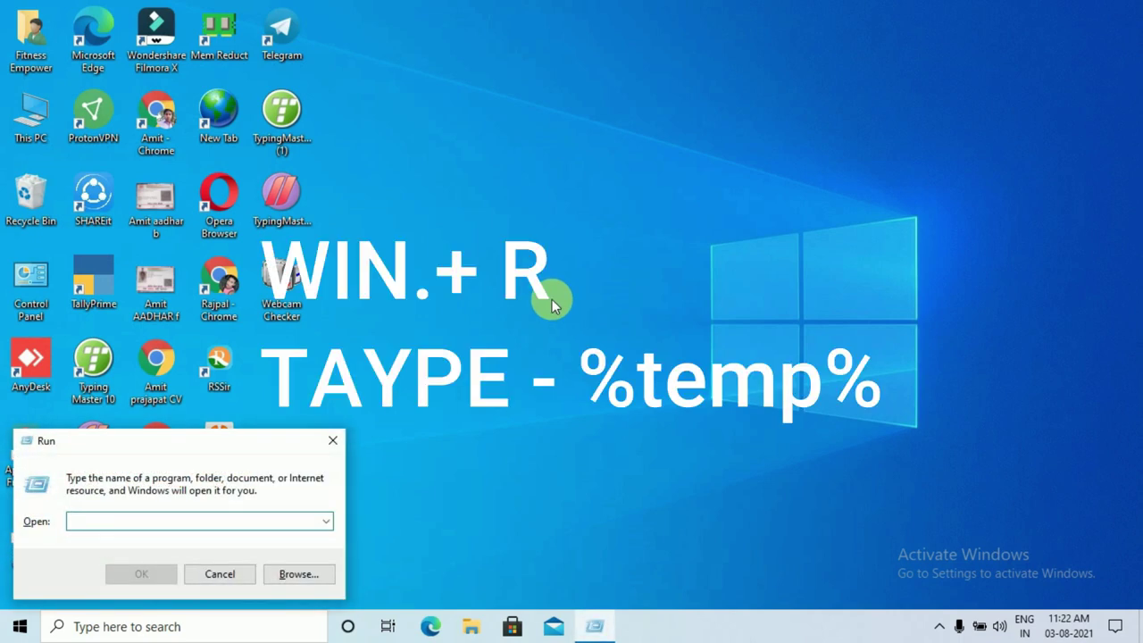
text(%t)
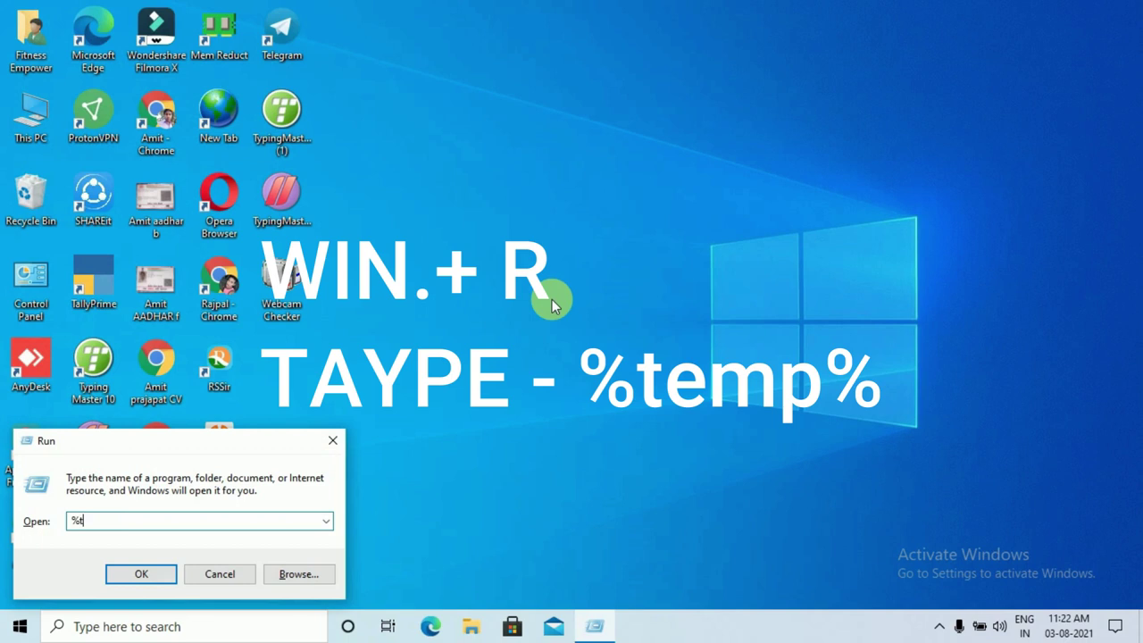
text(emp)
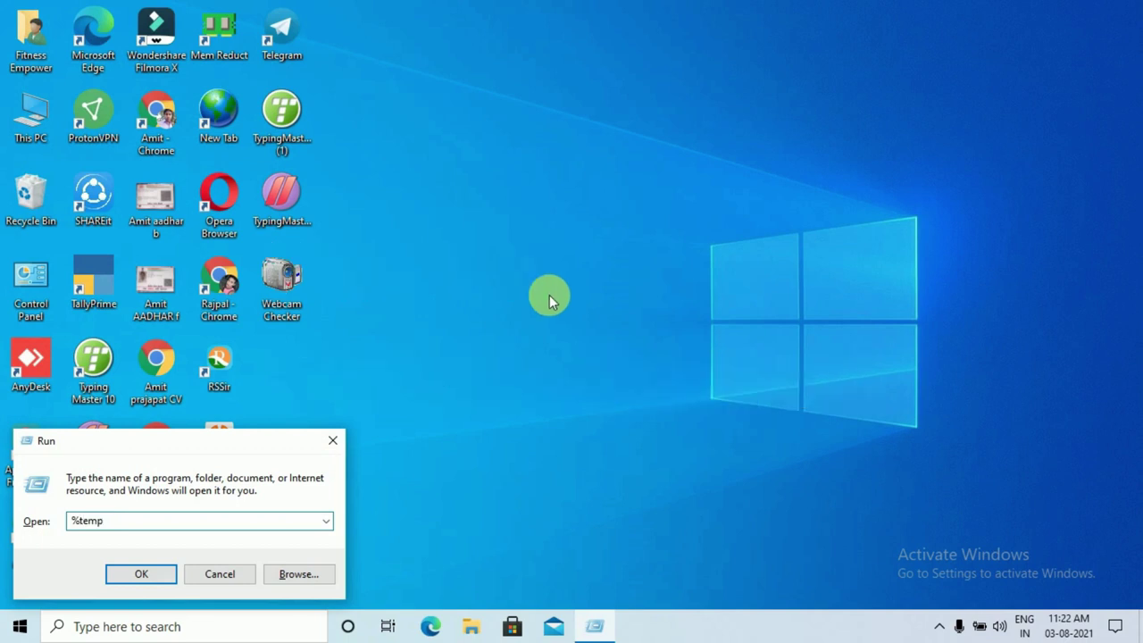
text(%)
key(Return)
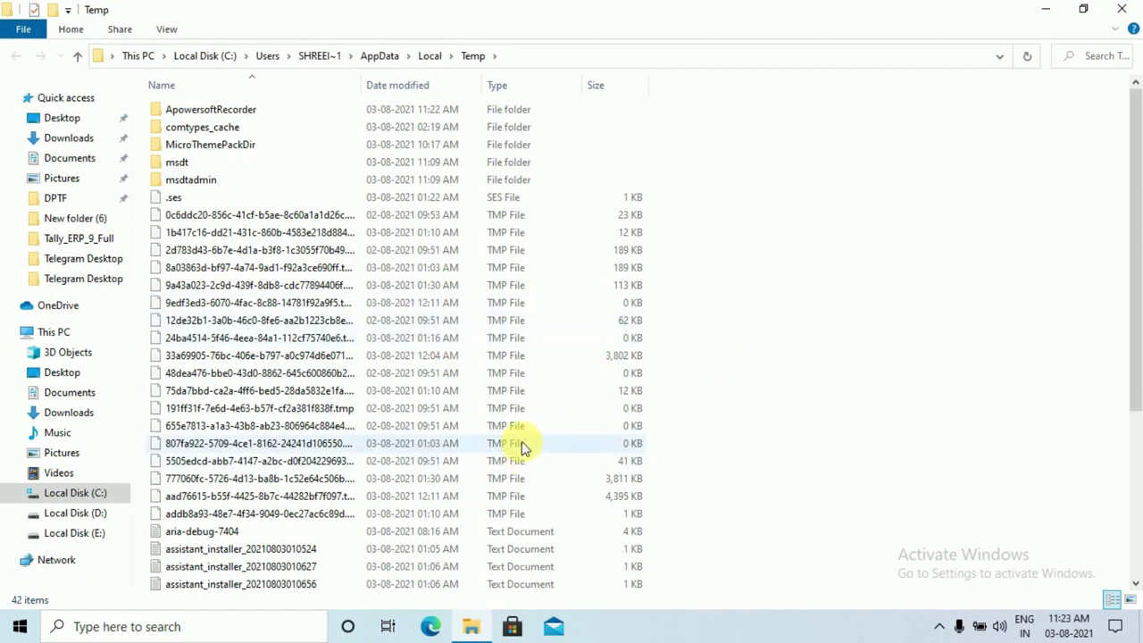
Delete everything in the user's Temp folder with administrator permission for all items, skip what is in use, and close the window
key(ctrl+a)
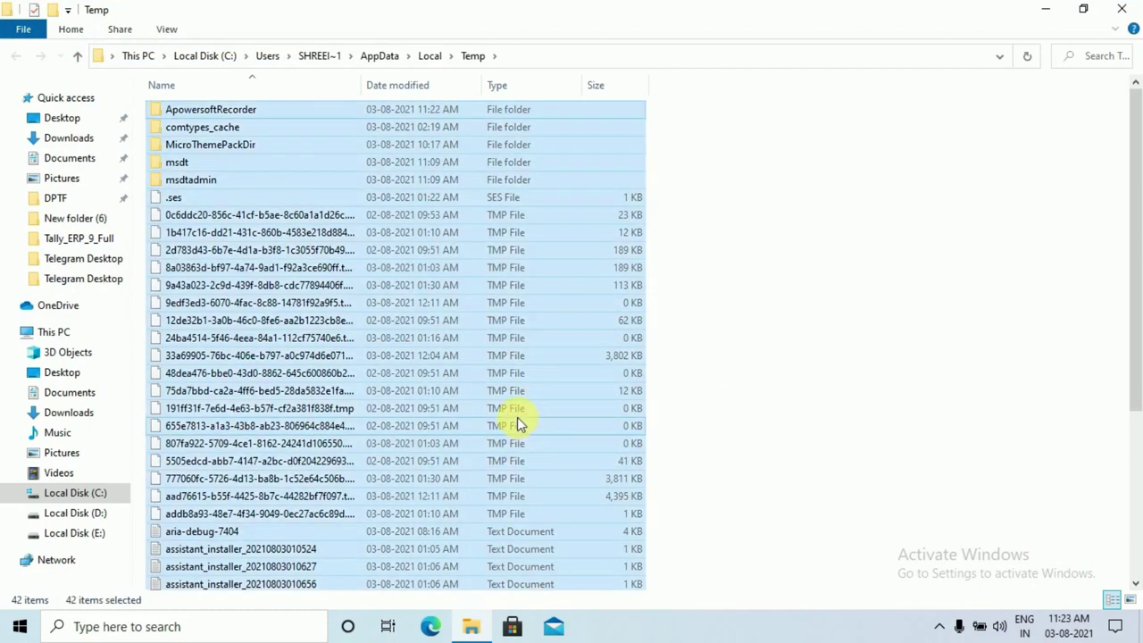
key(Delete)
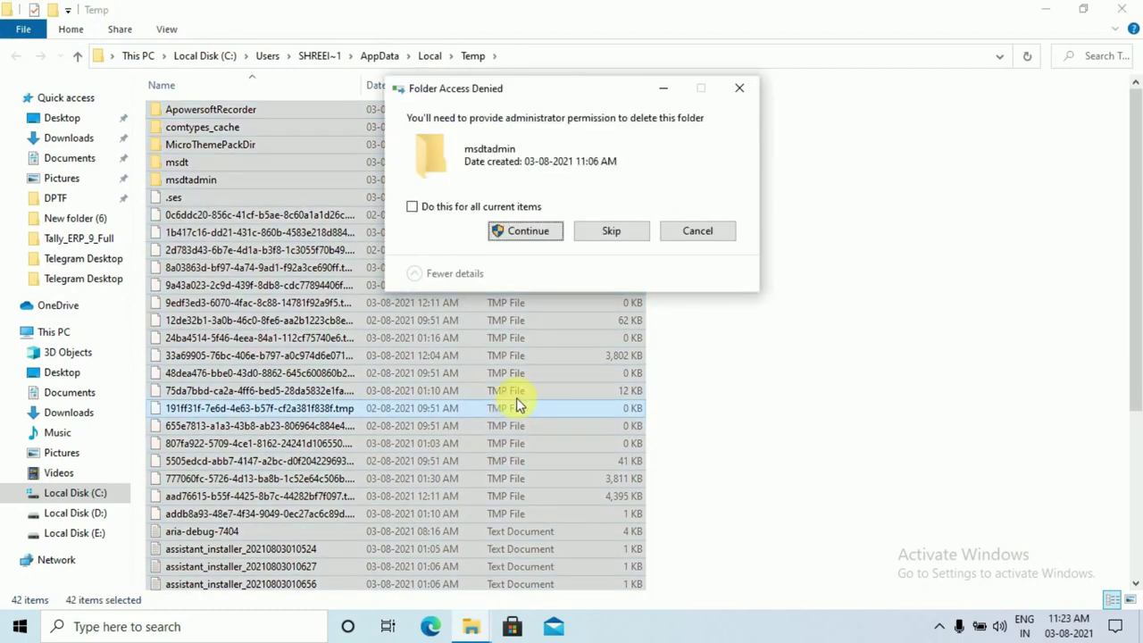
click(412, 206)
click(516, 231)
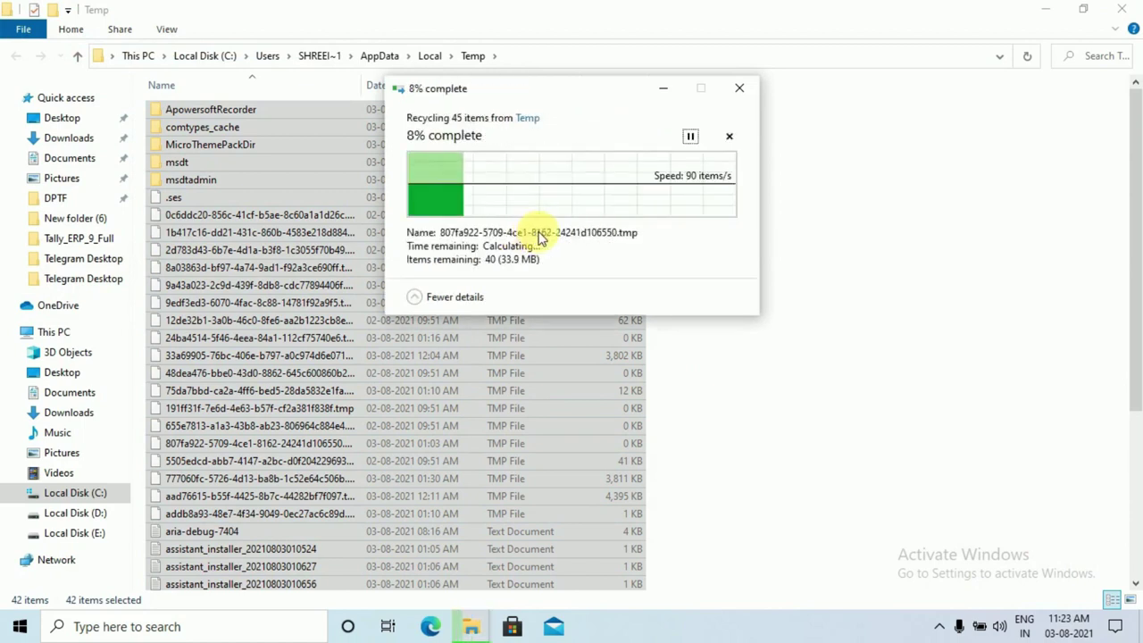
click(610, 269)
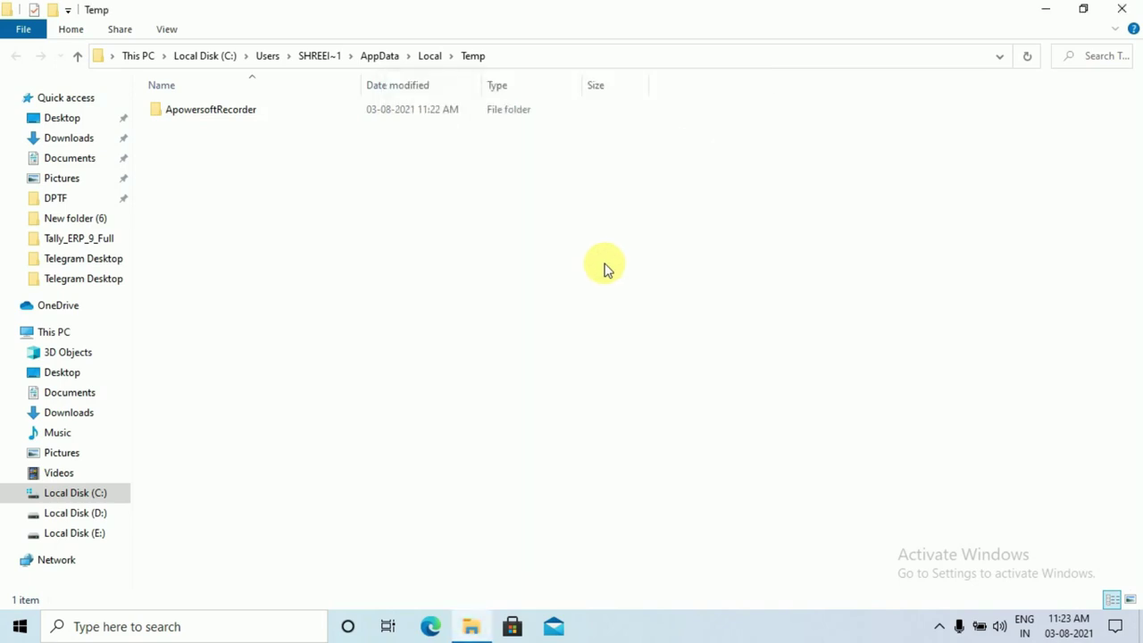
click(1127, 7)
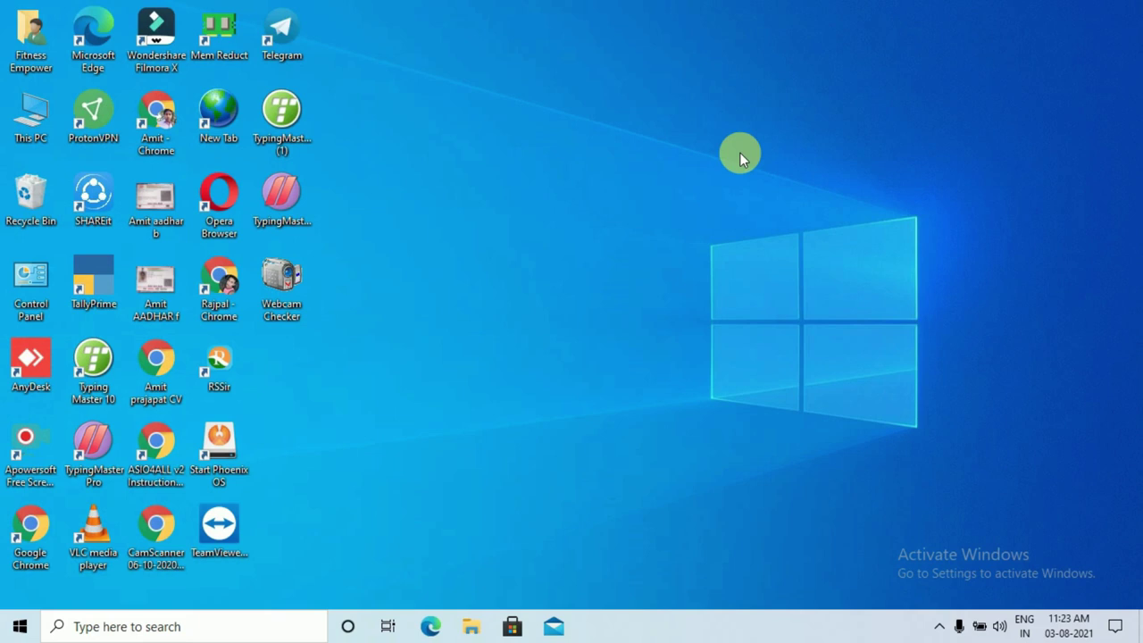
Open the Windows Prefetch folder by running the command prefetch
key(super+r)
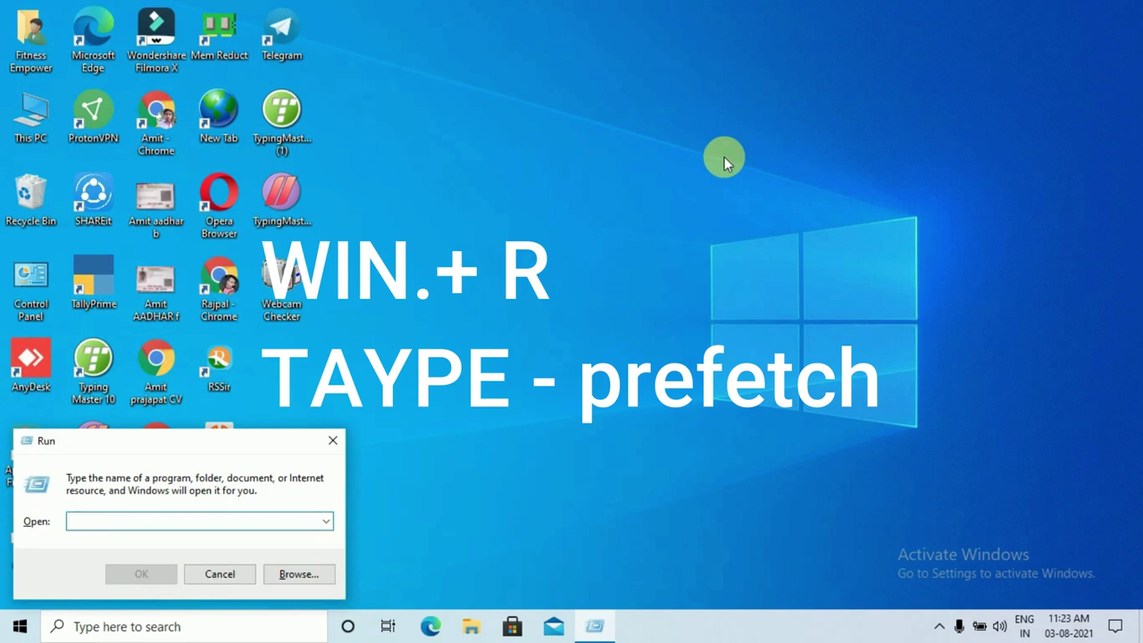
text(p)
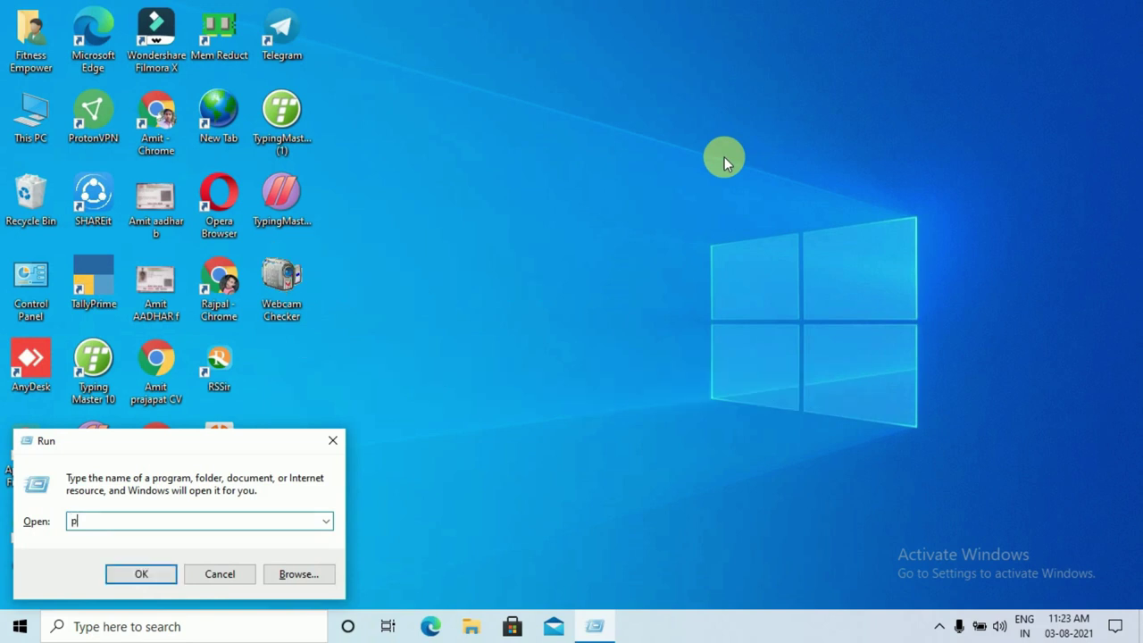
text(refetch)
key(Return)
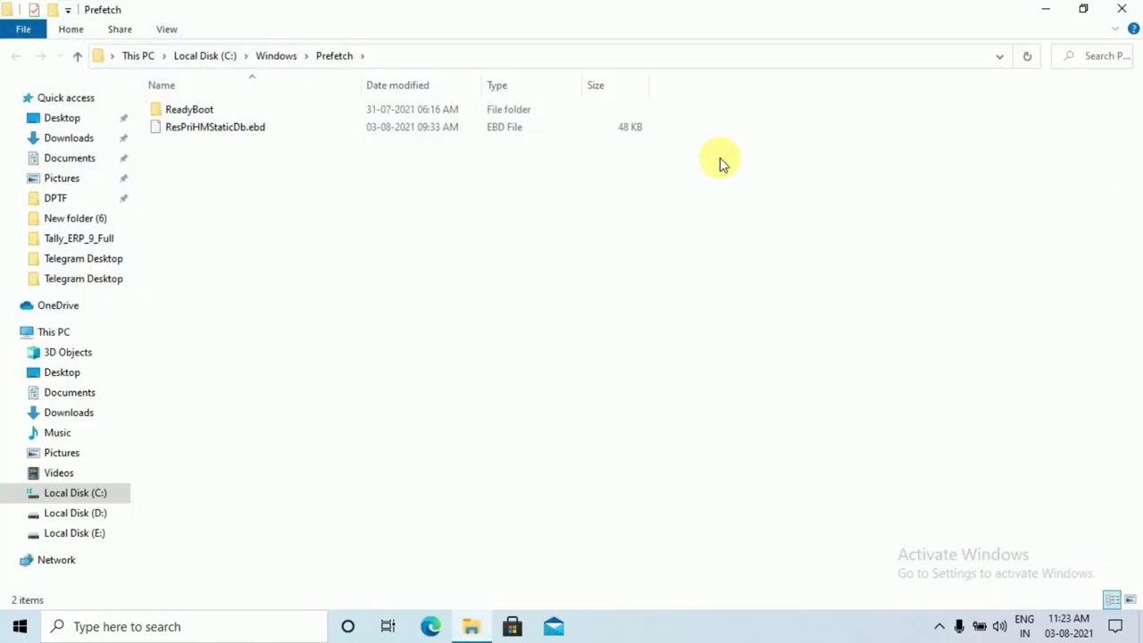
Delete all contents of the Prefetch folder and close its window
key(ctrl+a)
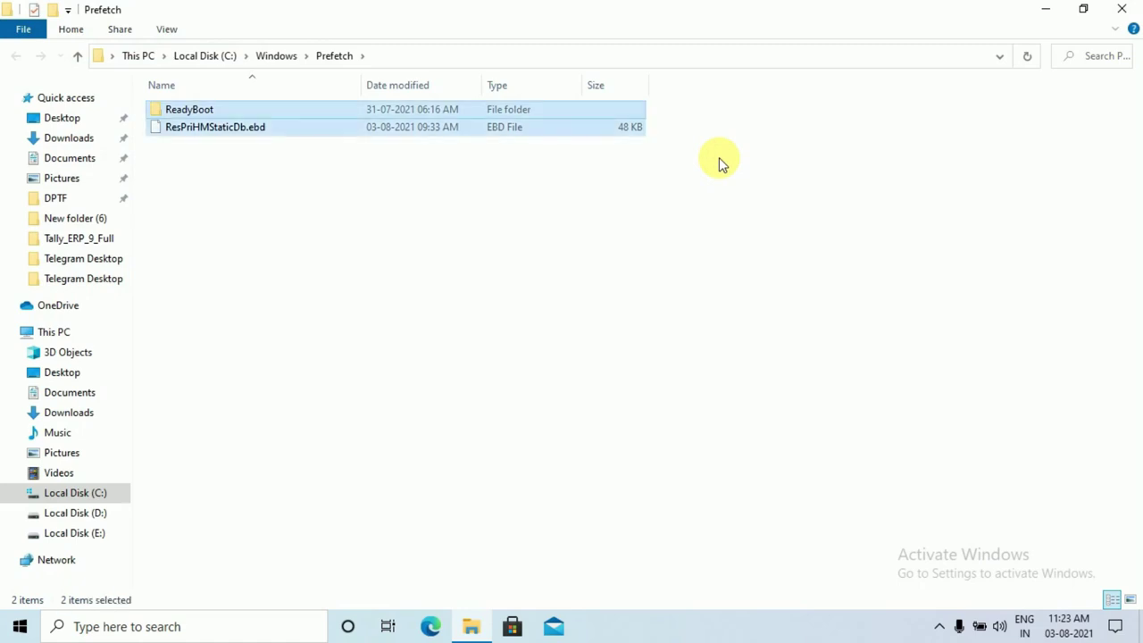
key(Delete)
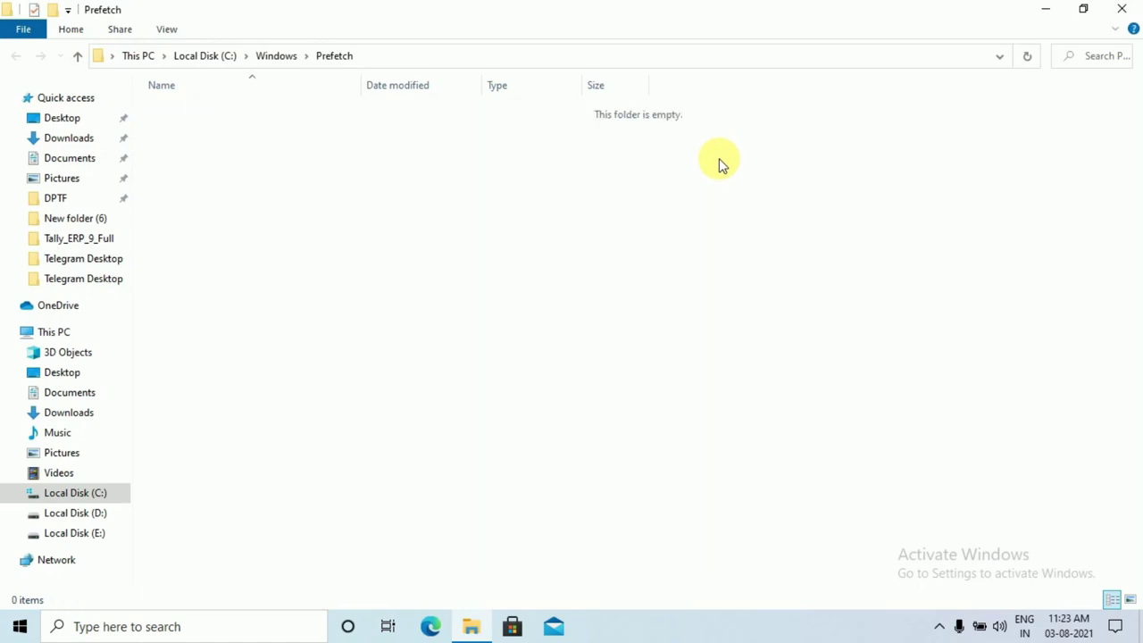
click(1120, 9)
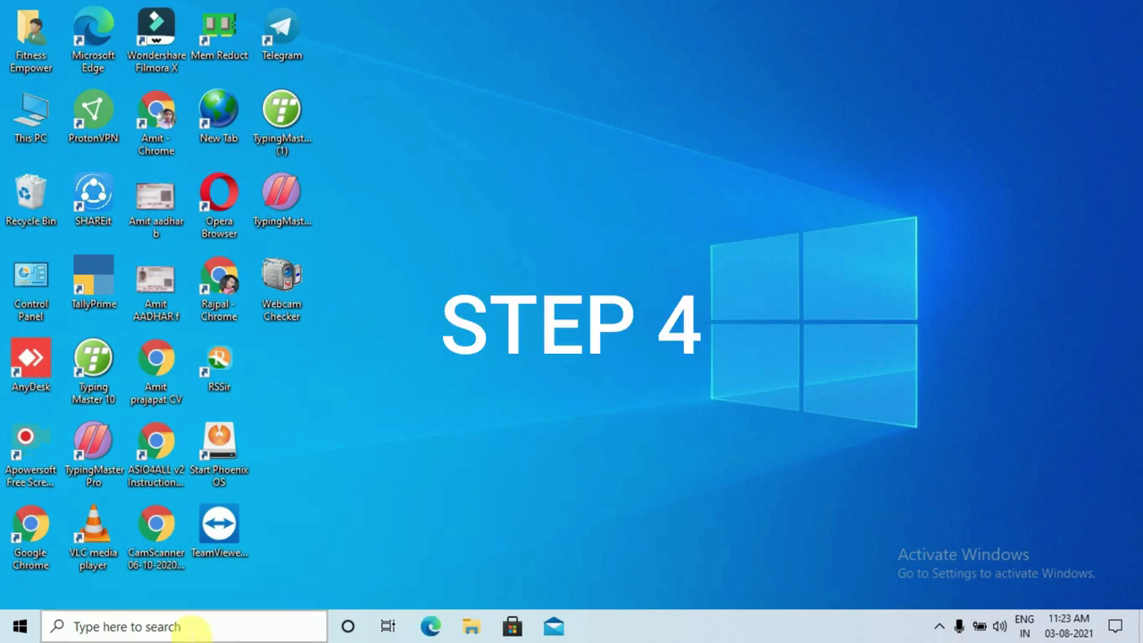
Search Windows for Disk Cleanup and start it for drive C:
click(188, 628)
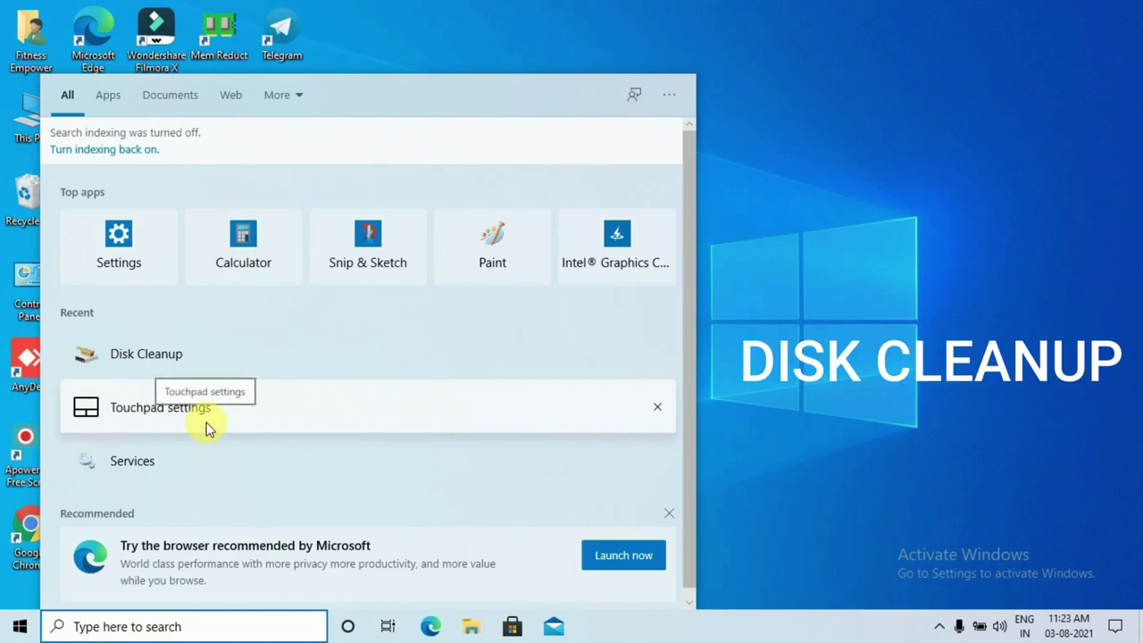
text(di)
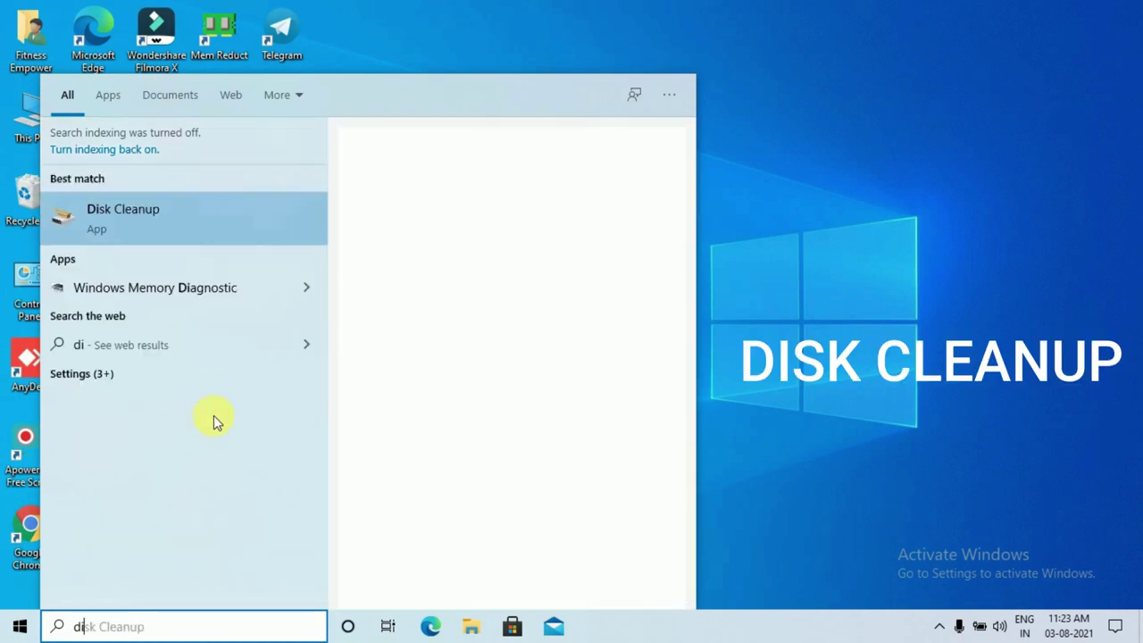
click(220, 221)
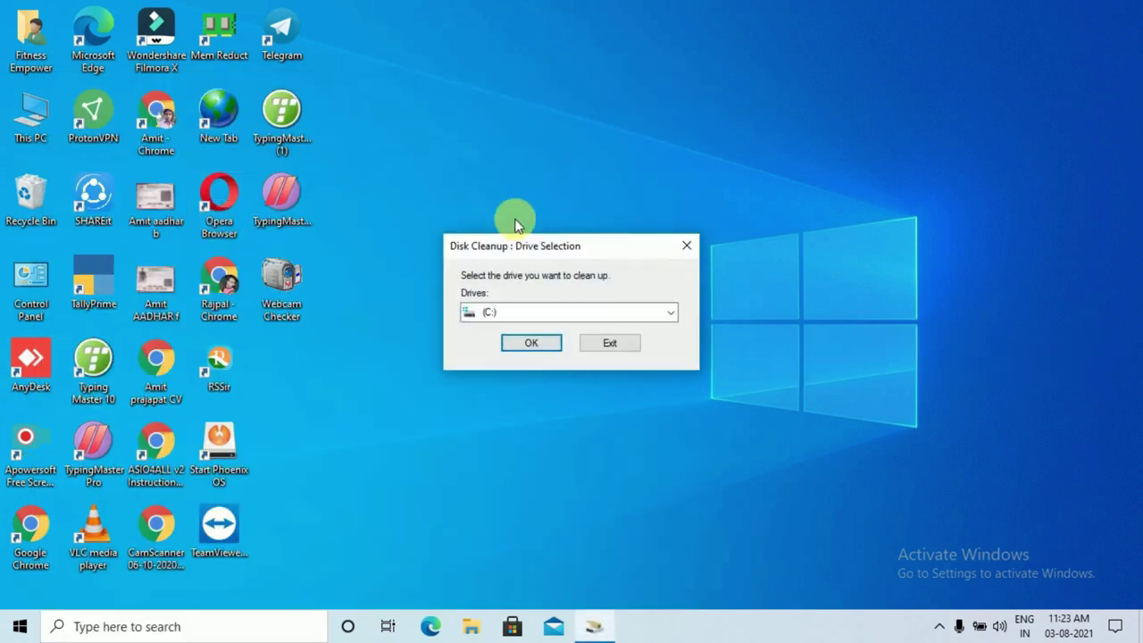
click(525, 340)
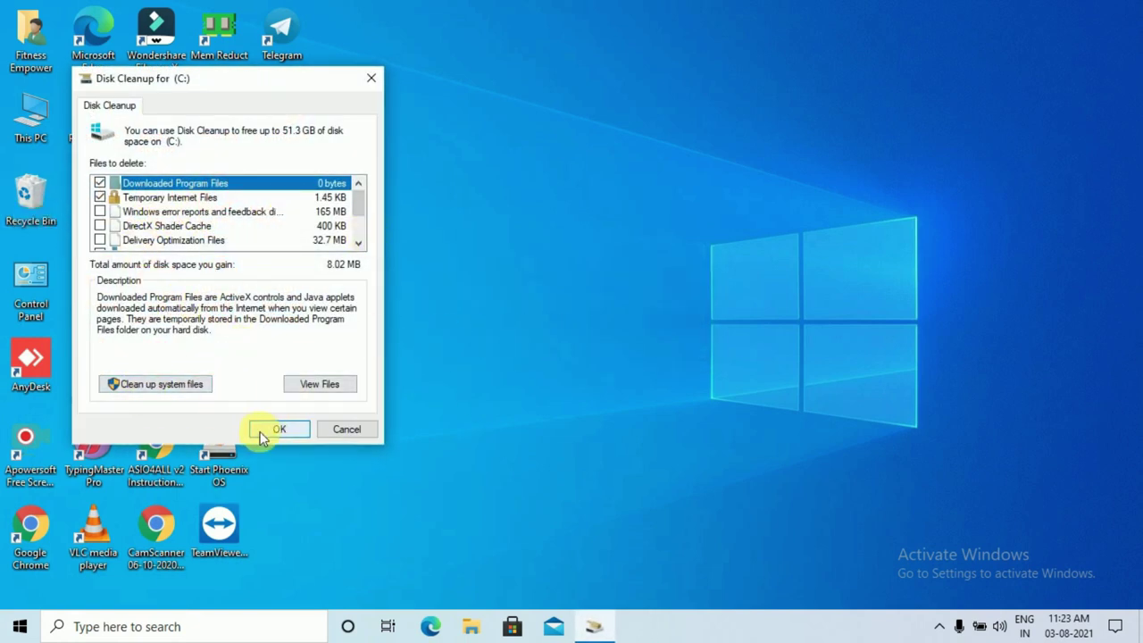
Review the file categories for drive C: and permanently delete the preselected ones, including Downloaded Program Files, Temporary Internet Files and Thumbnails
scroll(342, 205, down, 2)
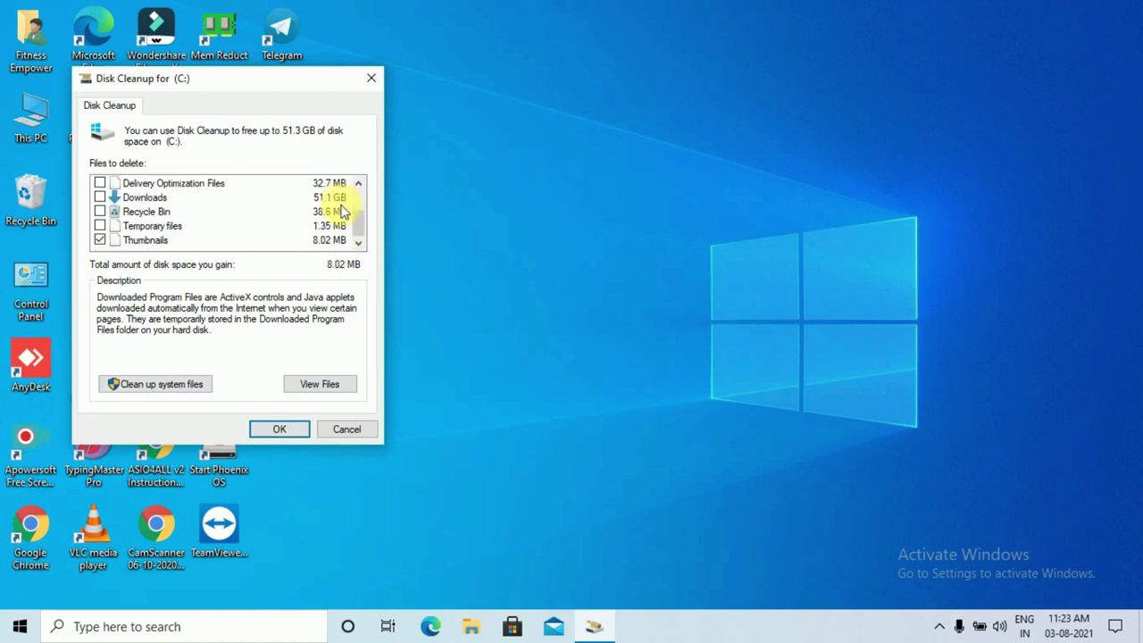
scroll(349, 227, up, 2)
scroll(349, 226, down, 2)
scroll(349, 227, up, 2)
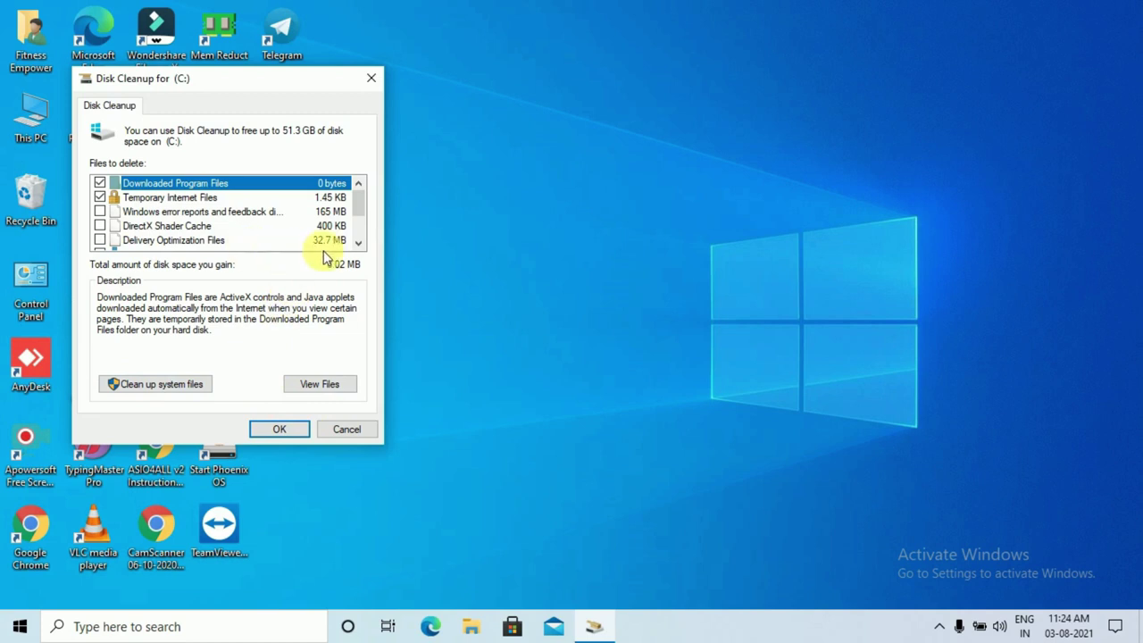
click(279, 431)
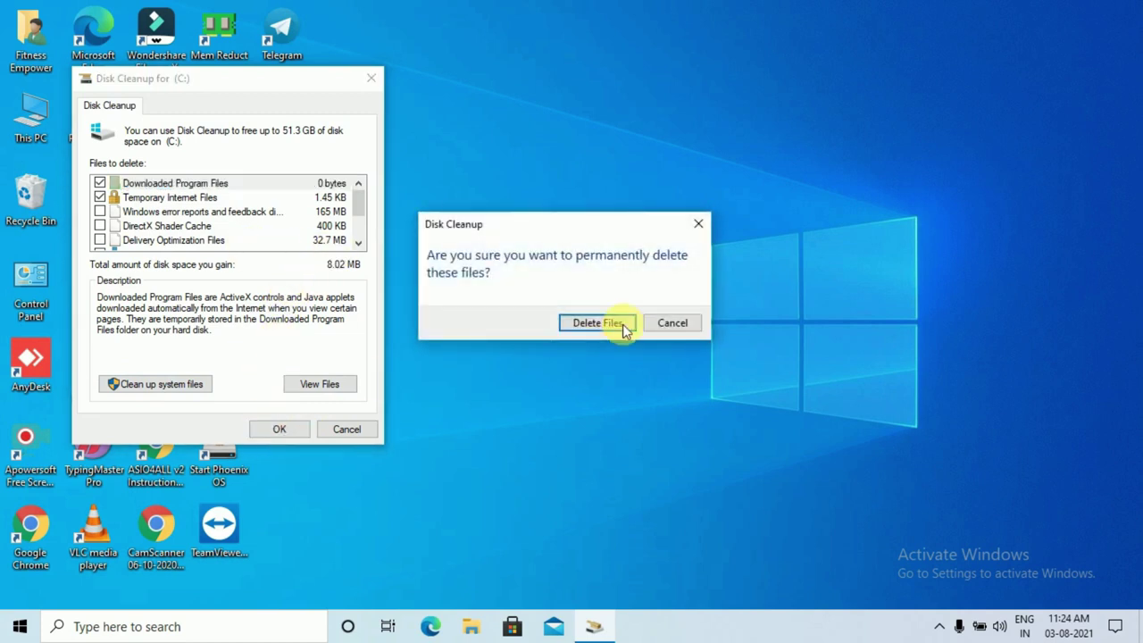
click(602, 325)
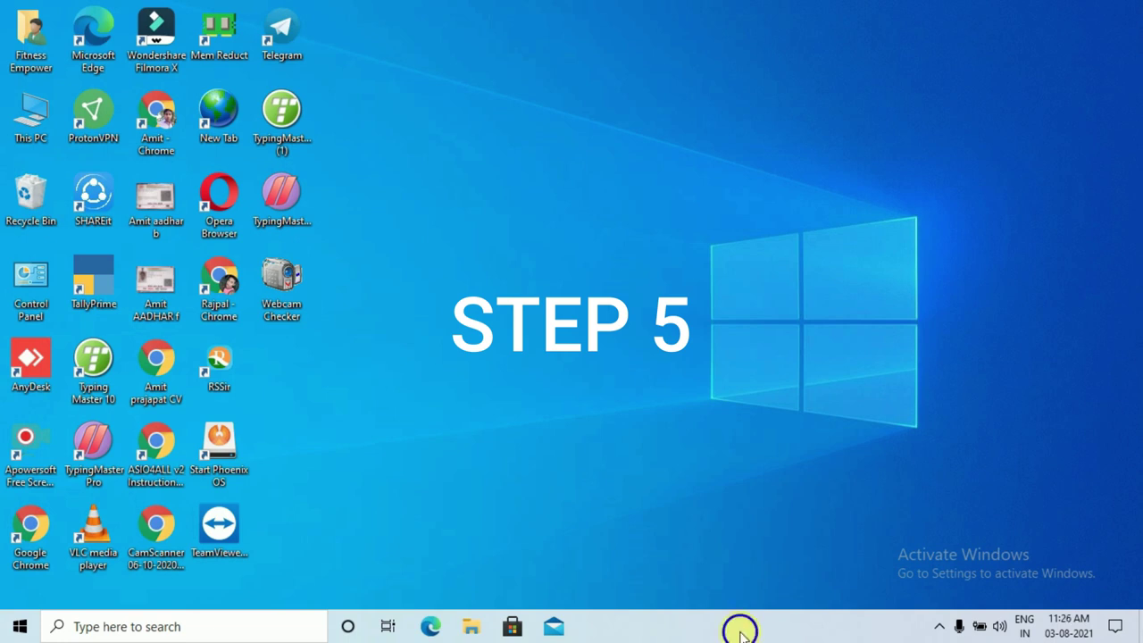
Open Task Manager's list of startup programs and disable Skype
right_click(740, 625)
click(779, 547)
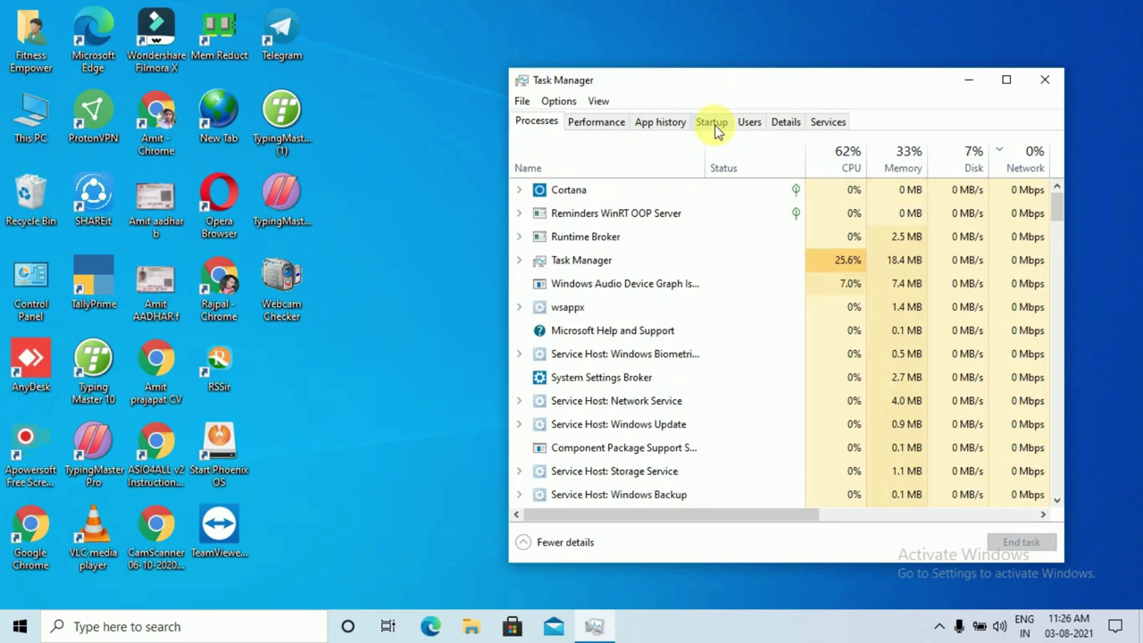
click(713, 125)
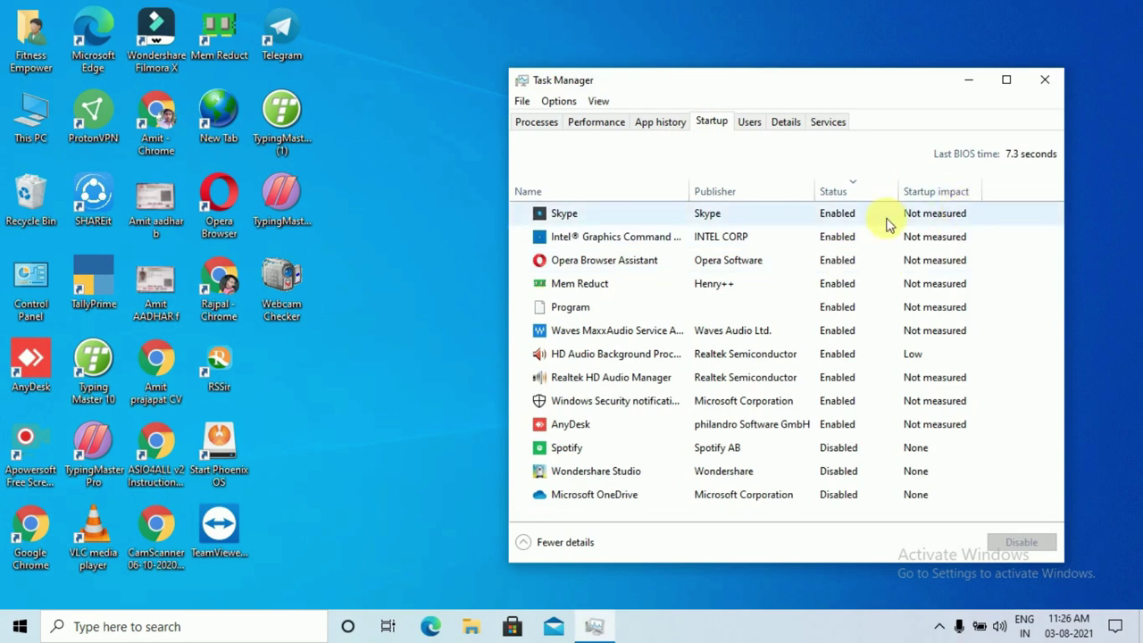
click(888, 224)
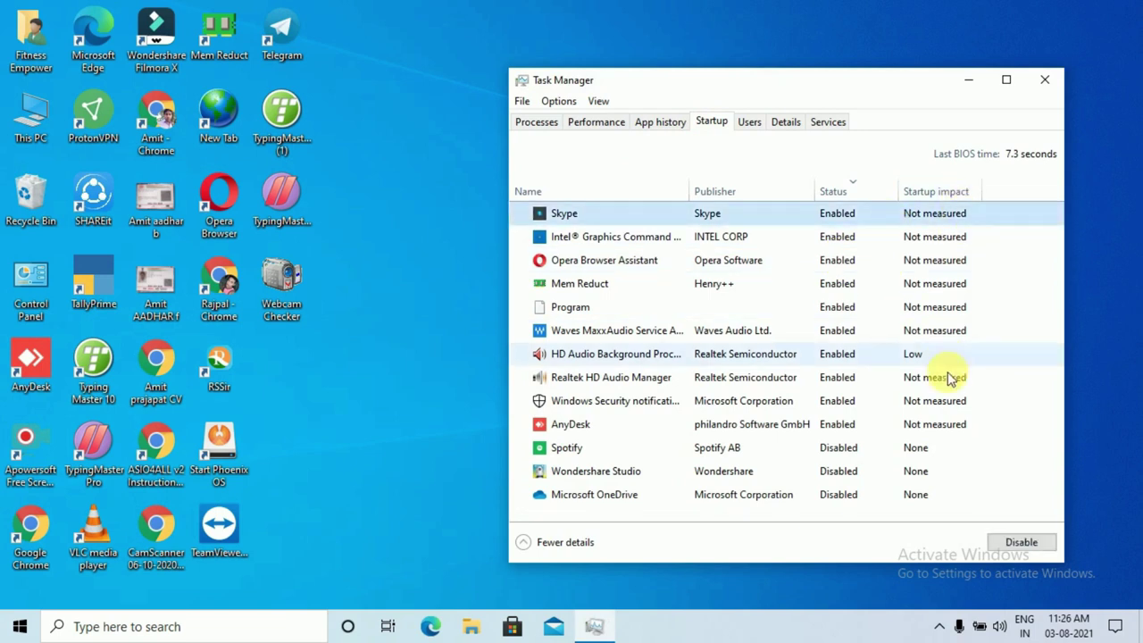
click(1011, 544)
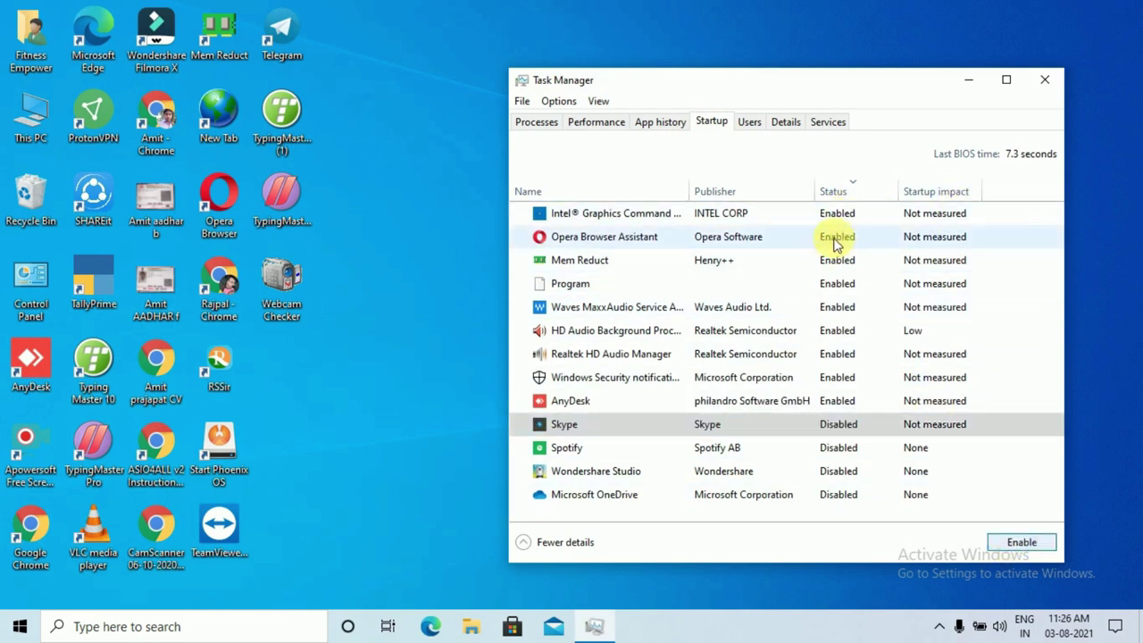
Disable Opera Browser Assistant in the list of startup programs
click(830, 243)
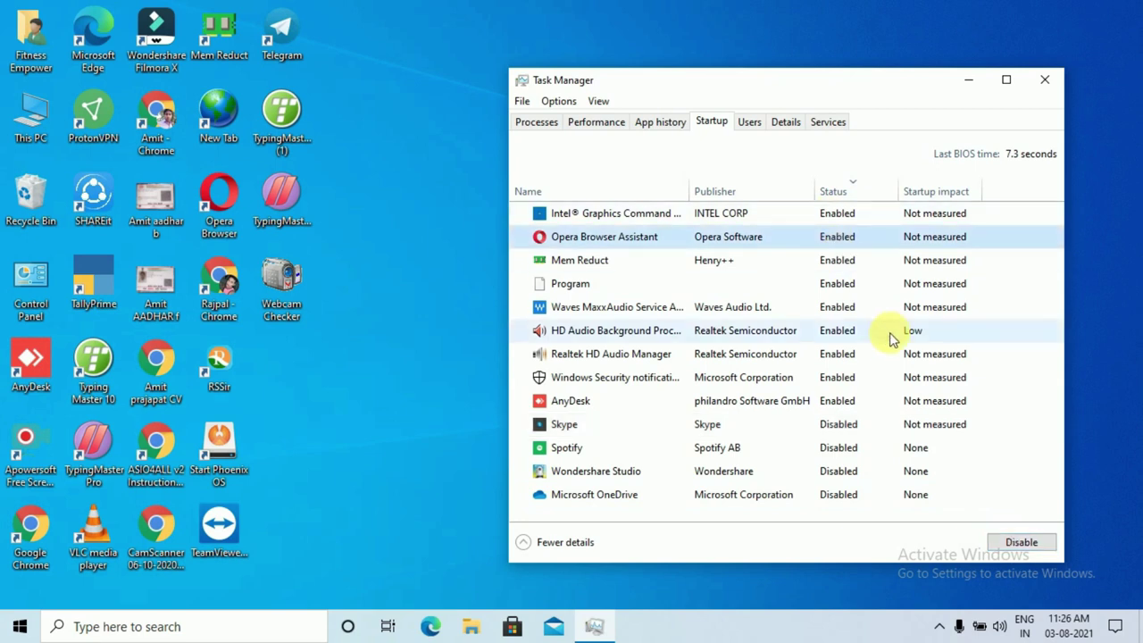
right_click(849, 238)
click(890, 245)
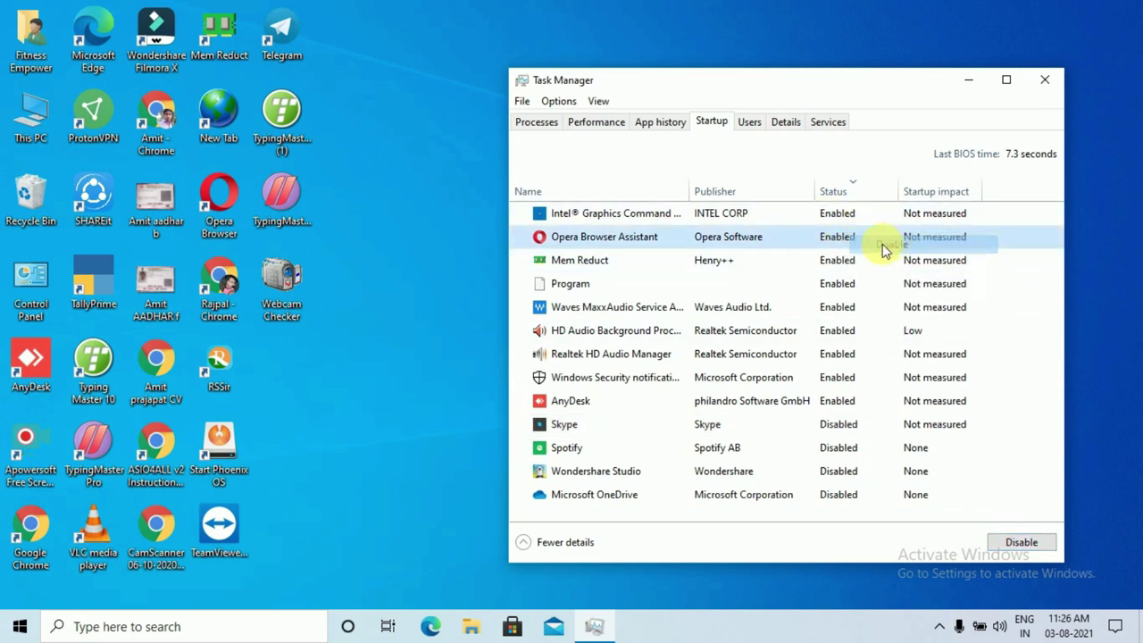
right_click(831, 310)
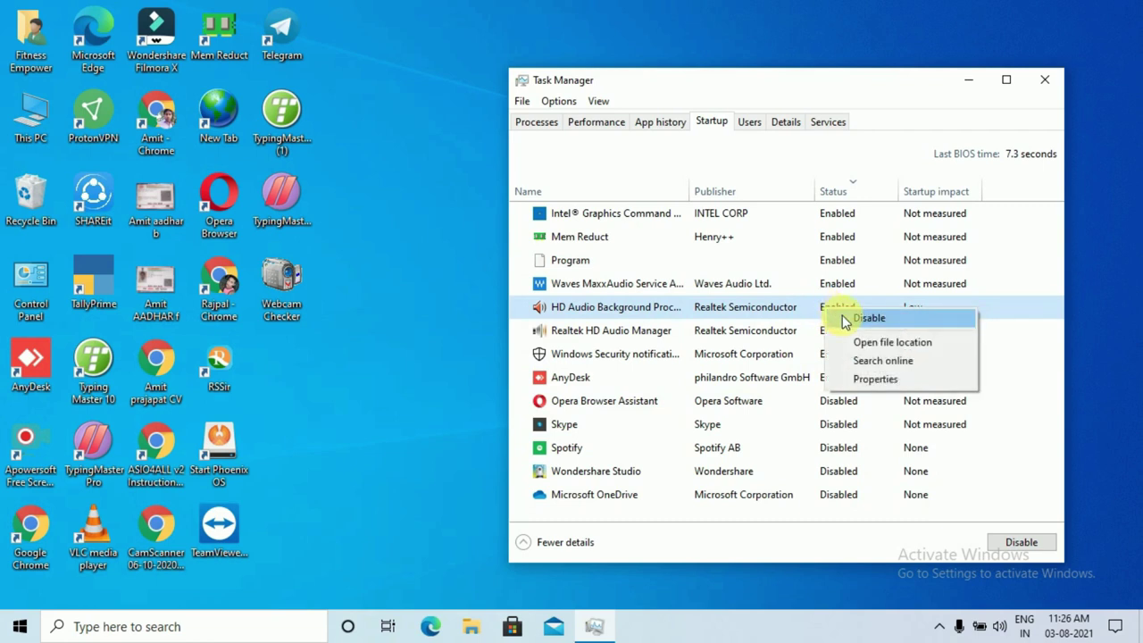
click(818, 332)
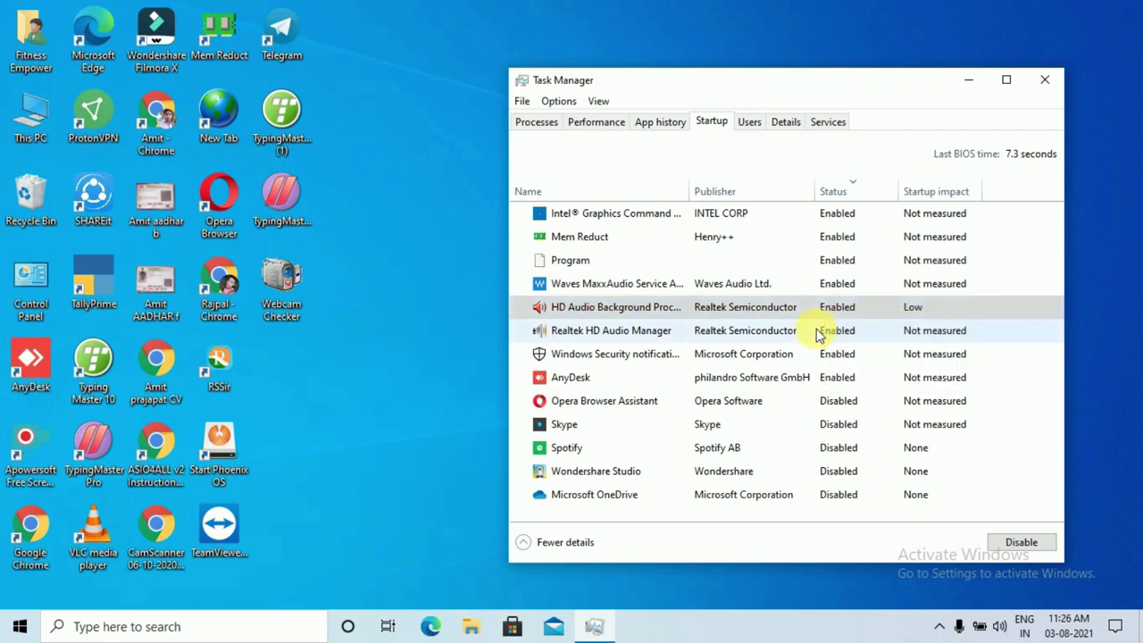
Disable Realtek HD Audio Manager and AnyDesk at startup, and close Task Manager
right_click(822, 331)
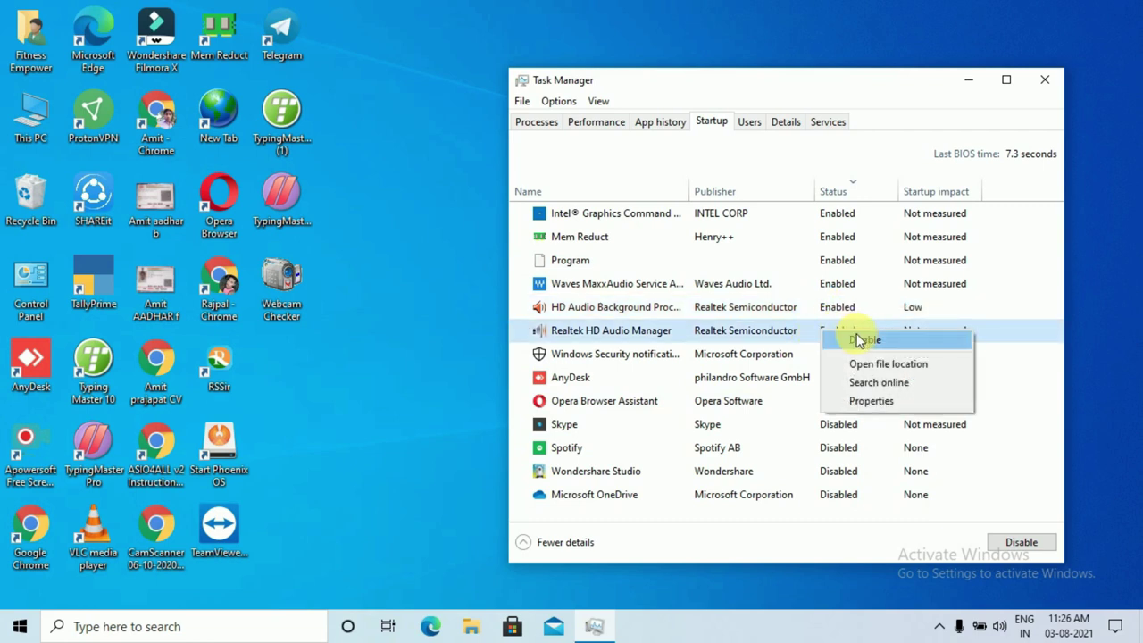
click(859, 342)
right_click(826, 357)
click(849, 356)
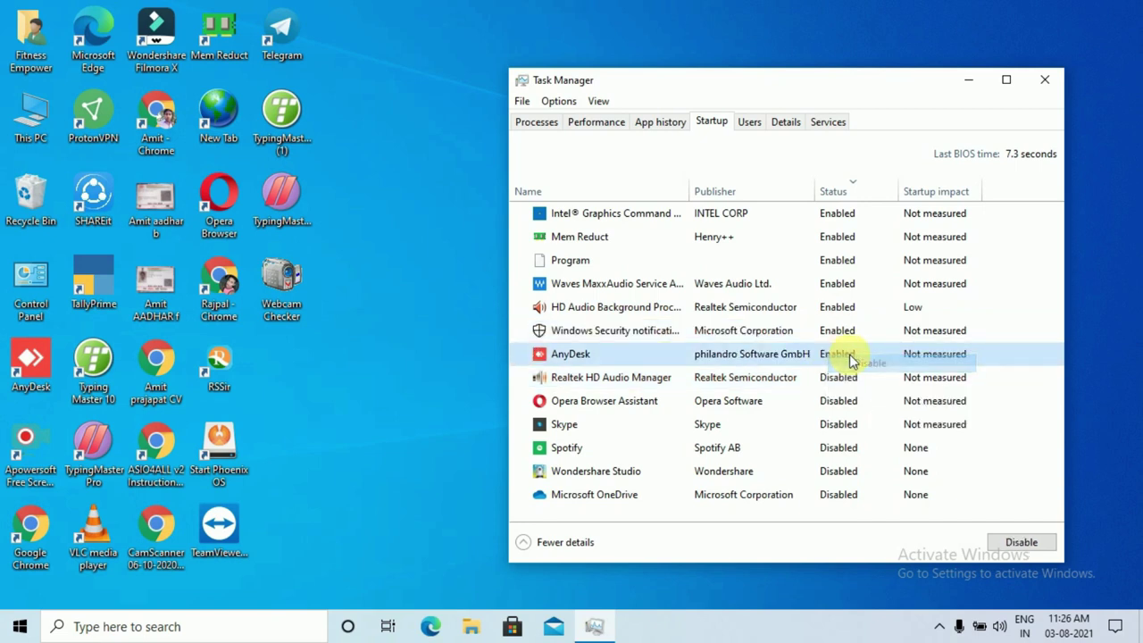
click(1043, 81)
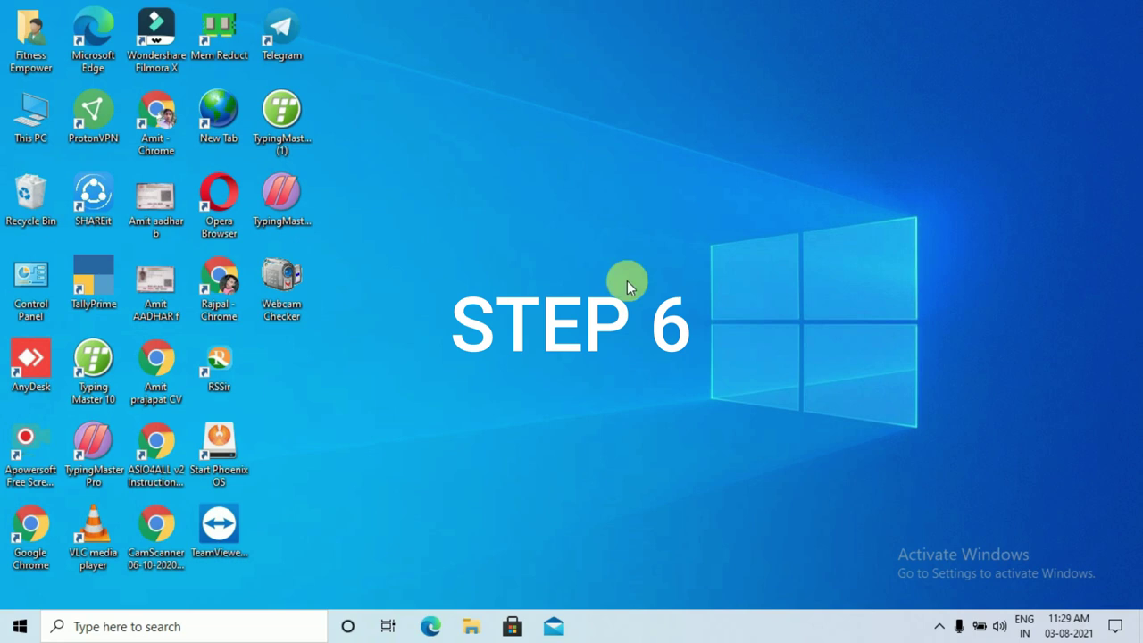
Open the Windows system settings for storage and show the temporary files that can be removed from drive C:
click(1124, 630)
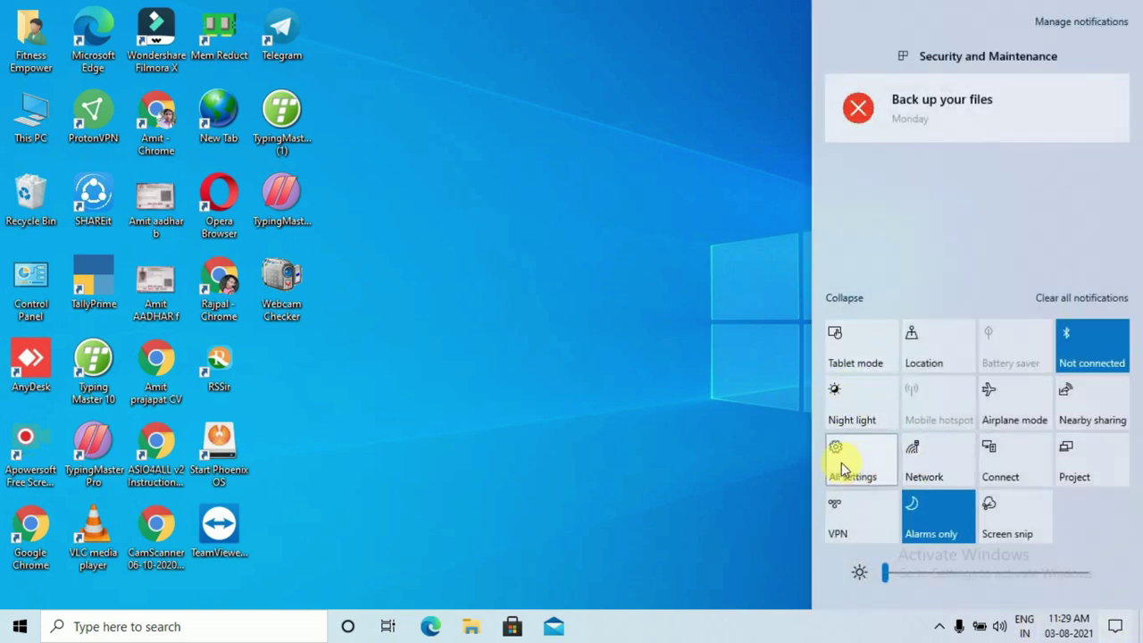
click(842, 463)
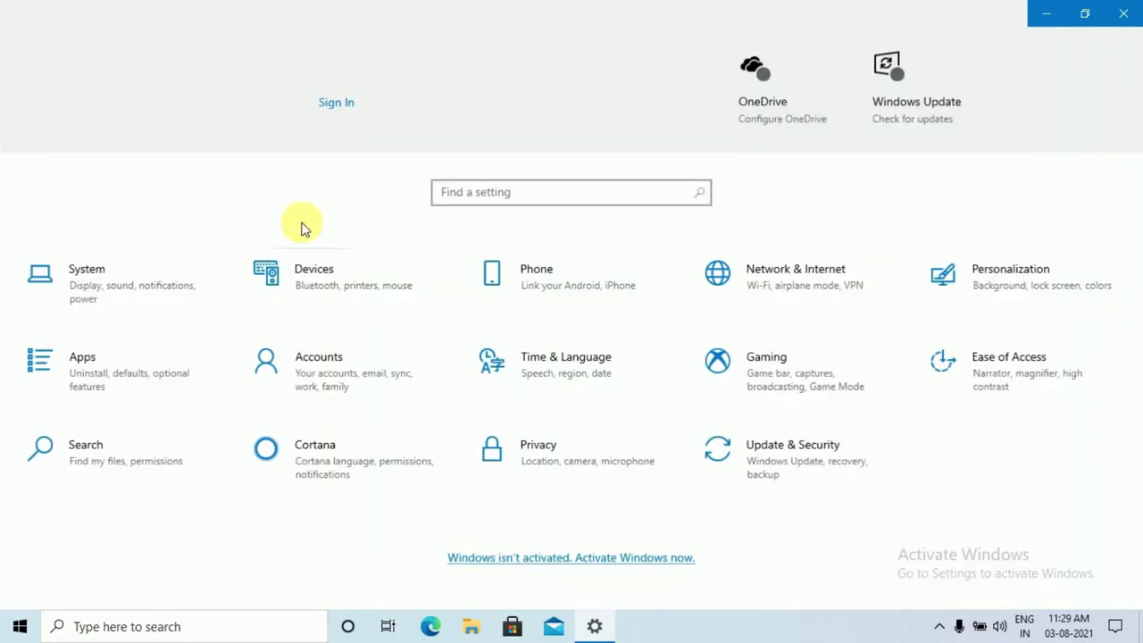
click(163, 284)
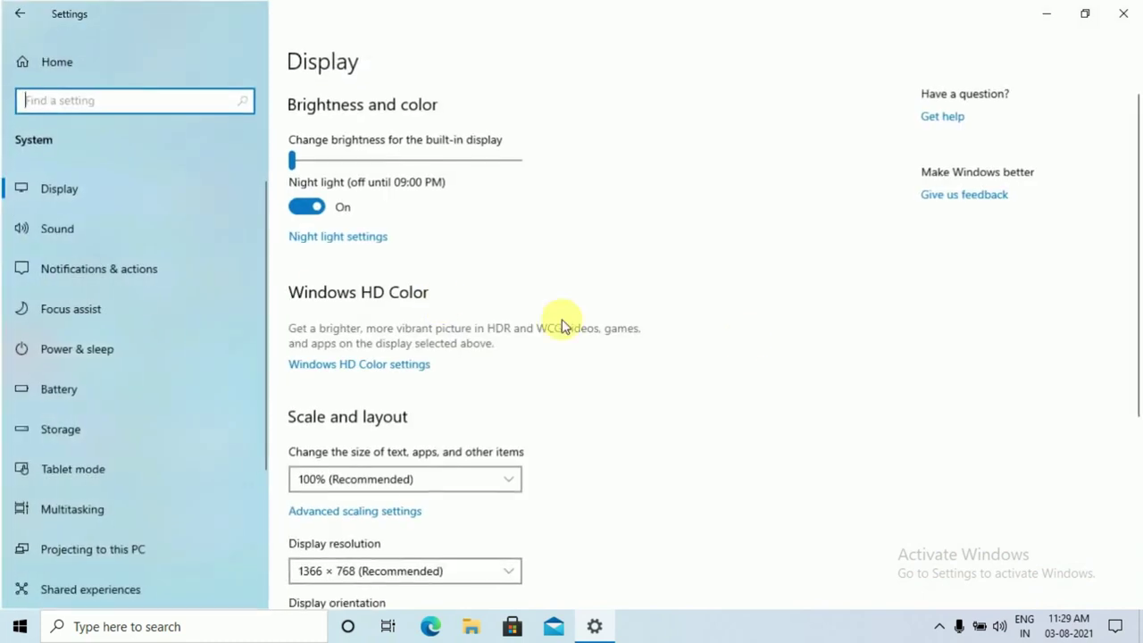
click(86, 427)
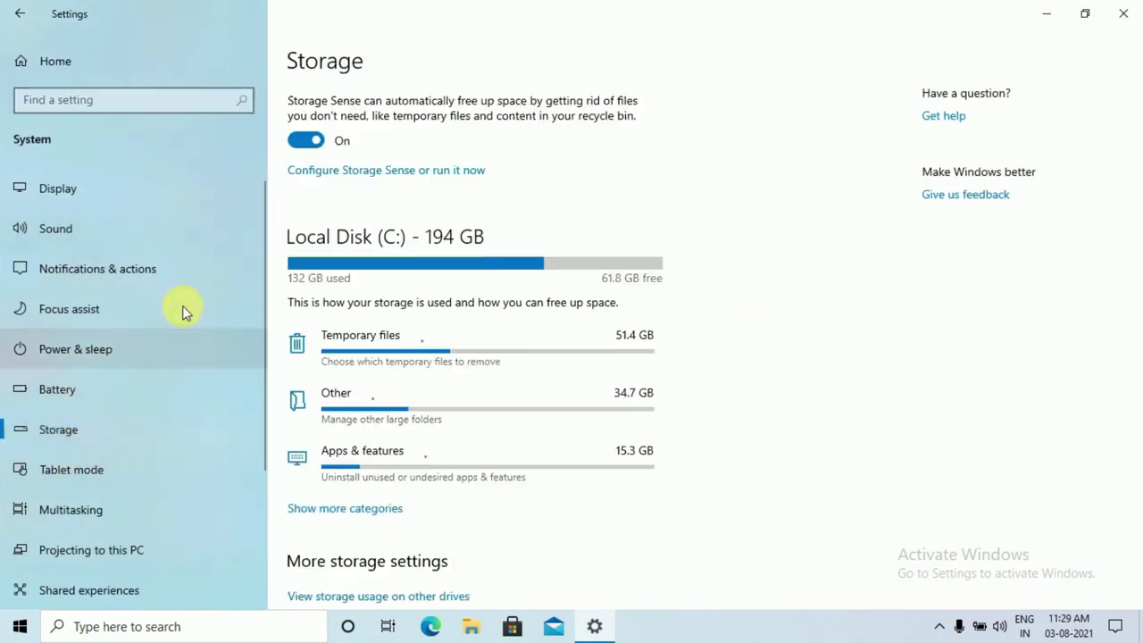
click(492, 353)
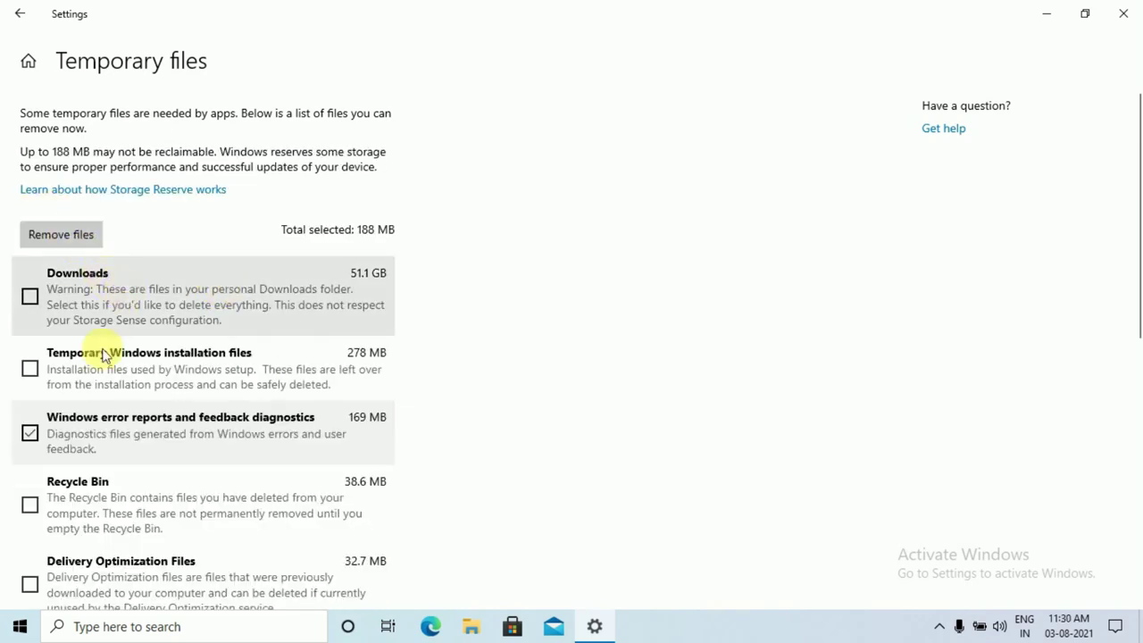
Add the Recycle Bin to the preselected temporary file categories, remove the selected files and close Settings
scroll(109, 358, down, 6)
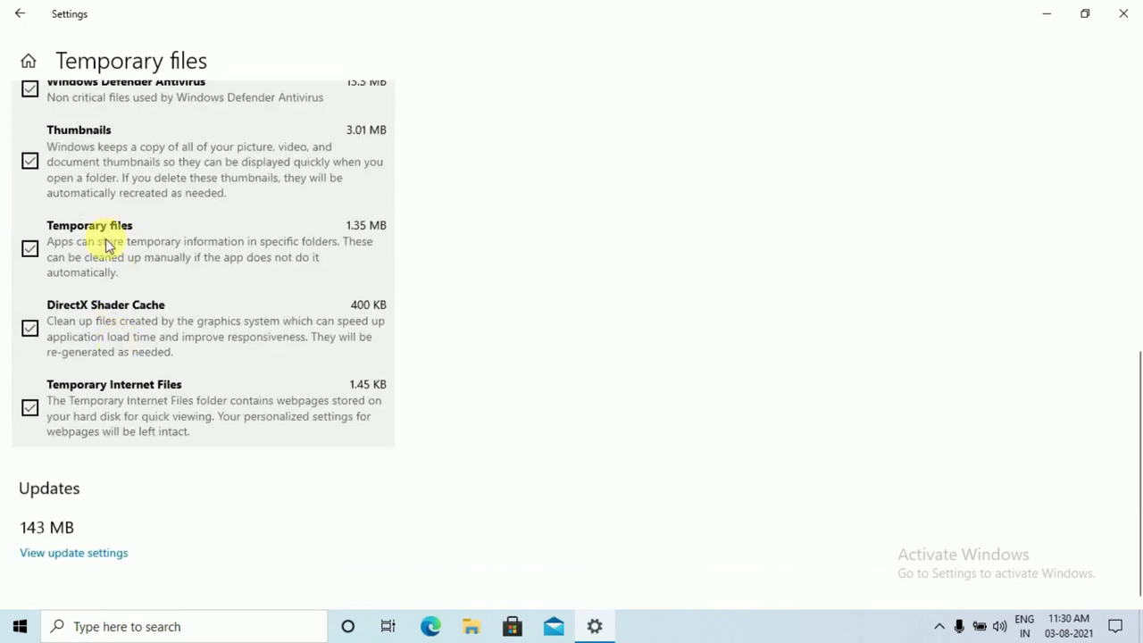
scroll(106, 238, up, 7)
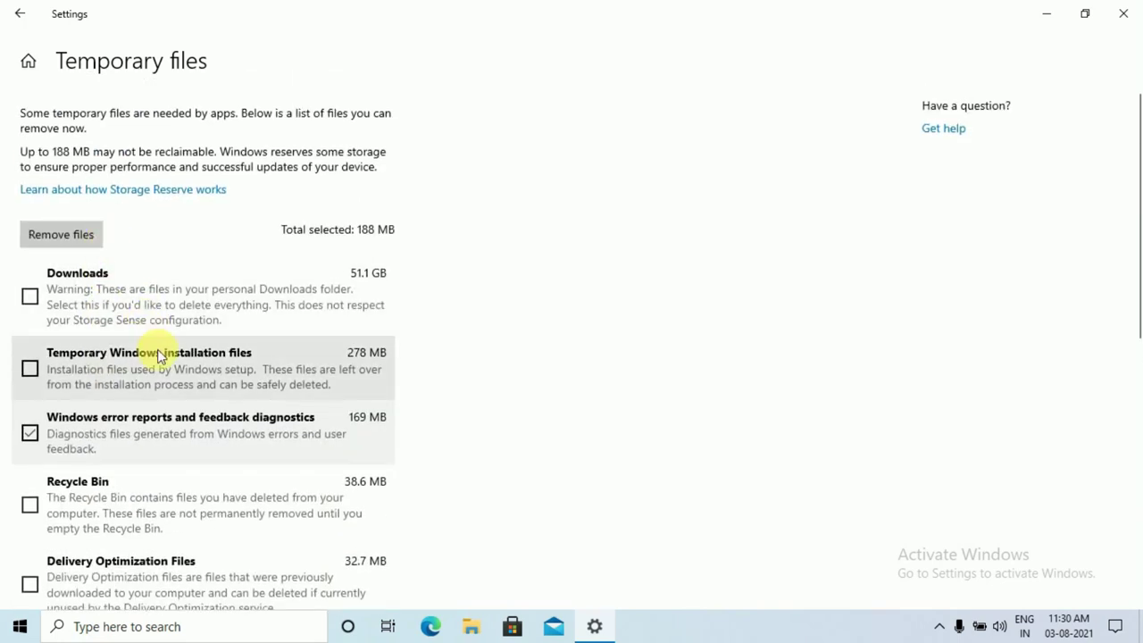
scroll(159, 354, down, 3)
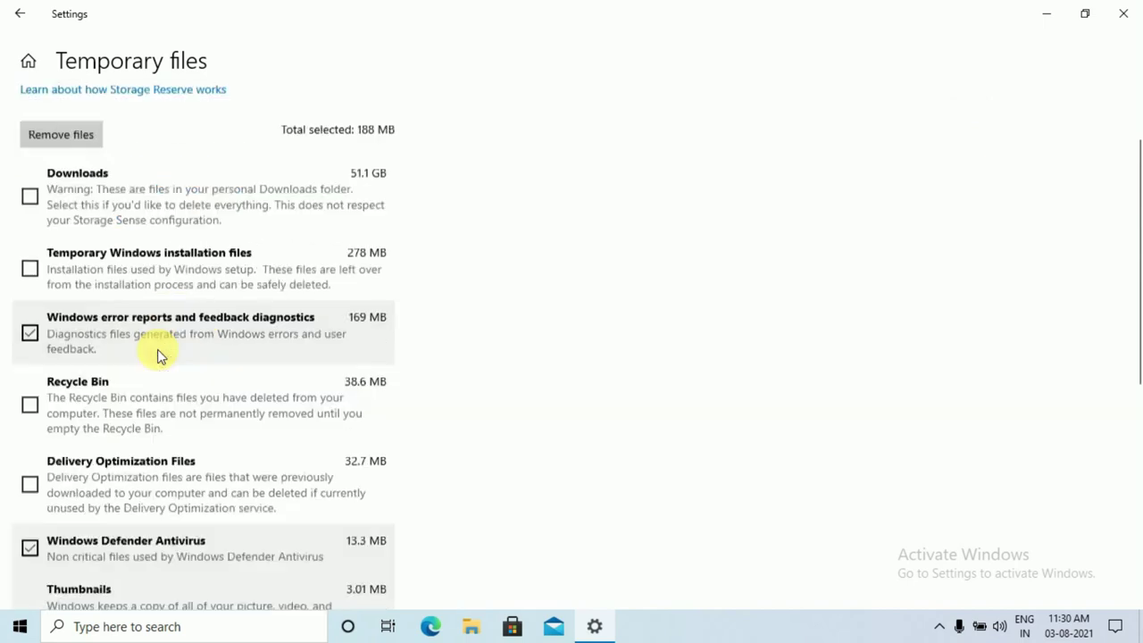
click(59, 293)
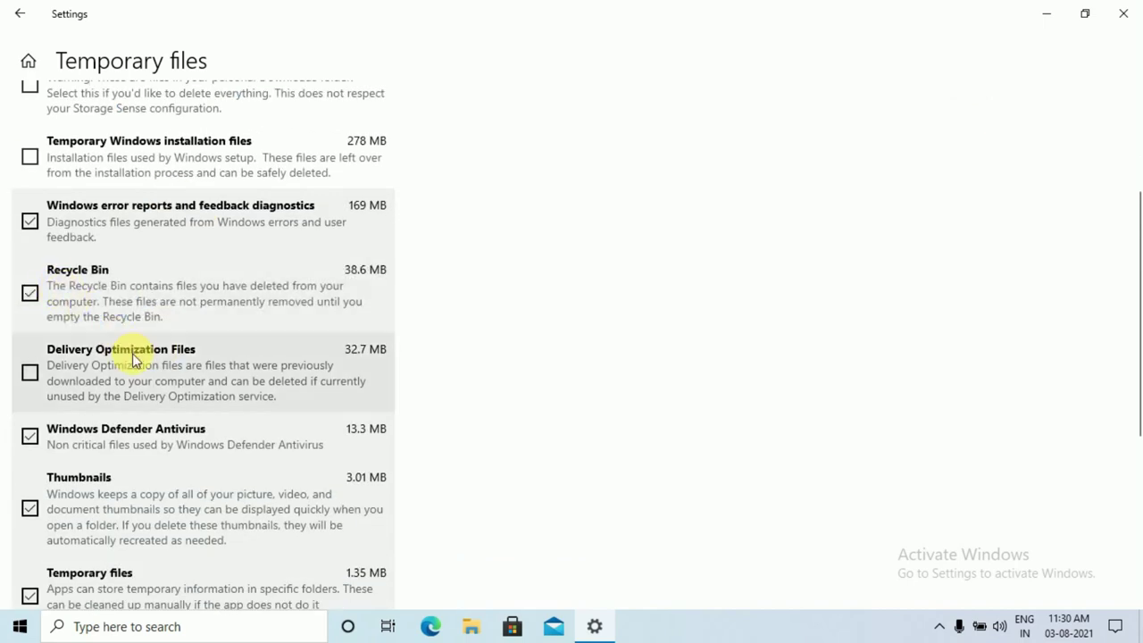
scroll(130, 356, down, 5)
scroll(133, 347, up, 8)
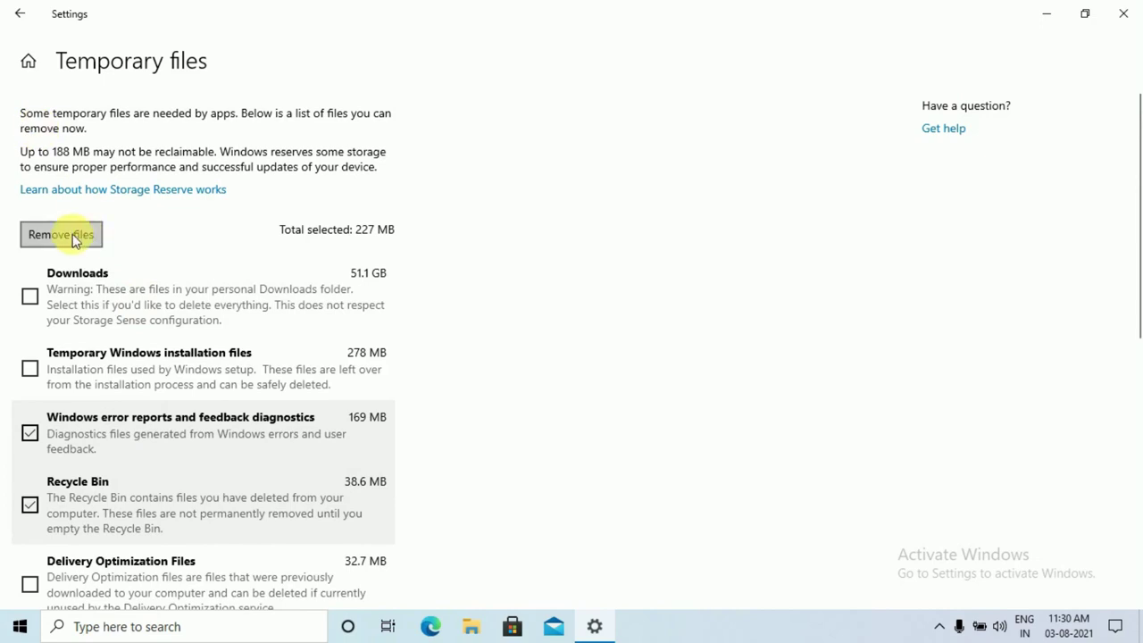
click(60, 235)
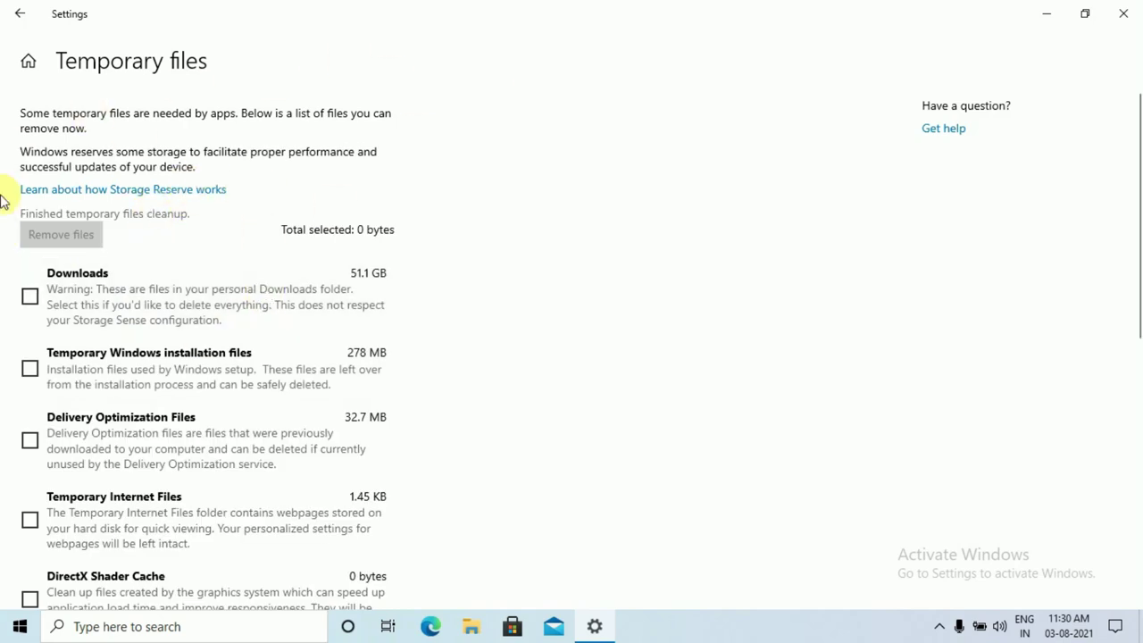
click(1122, 13)
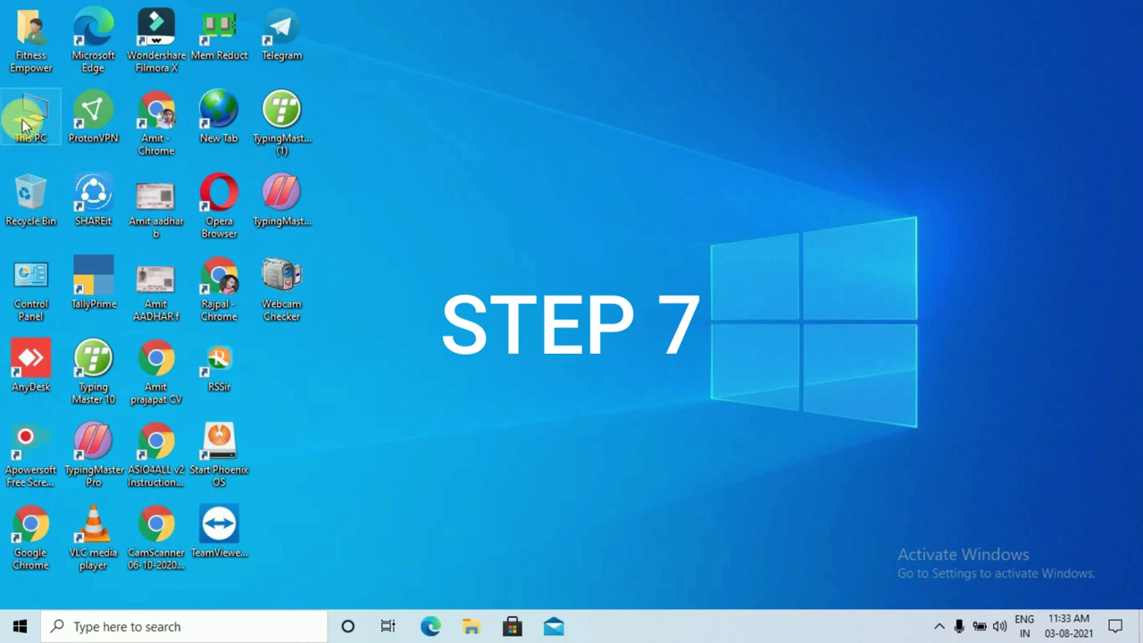
Open the performance settings for visual effects from the advanced system properties of This PC
right_click(27, 121)
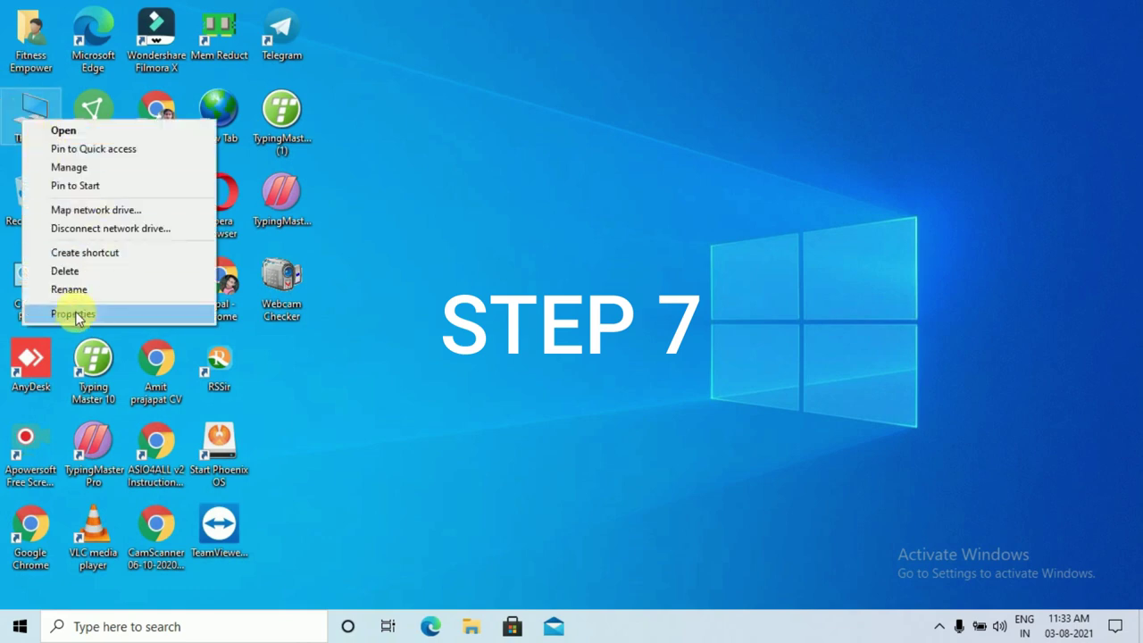
click(76, 314)
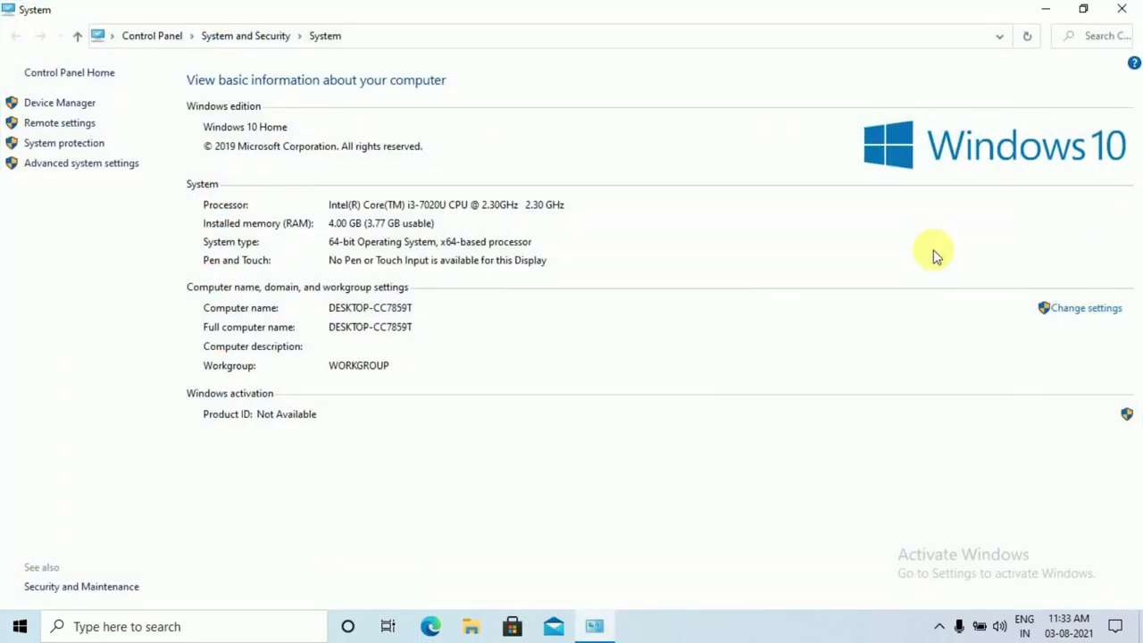
click(1076, 308)
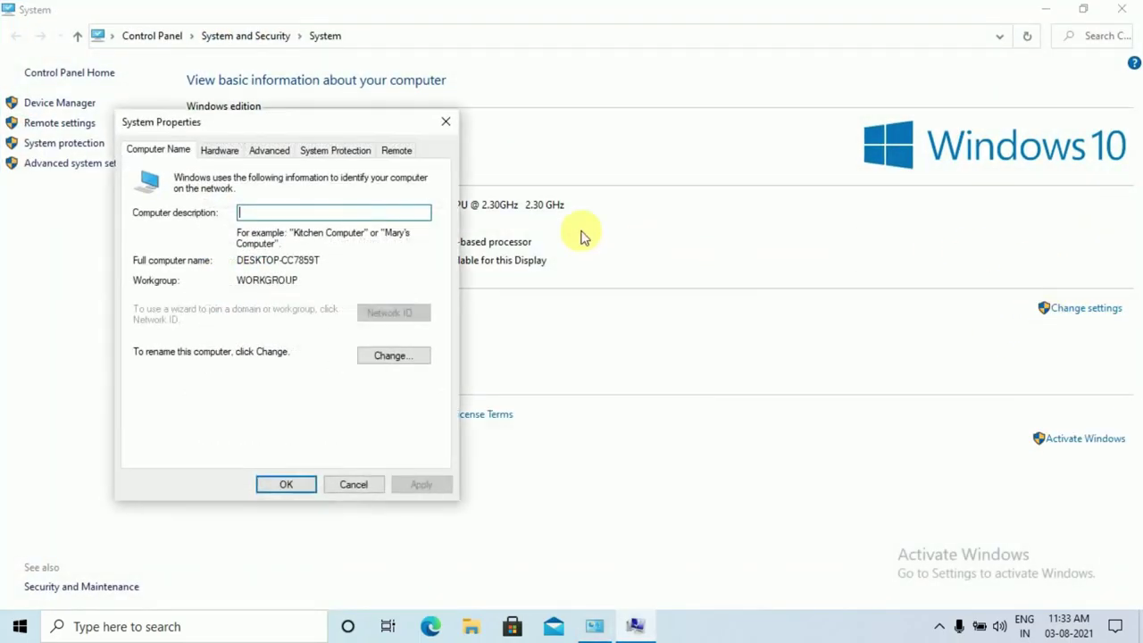
click(269, 151)
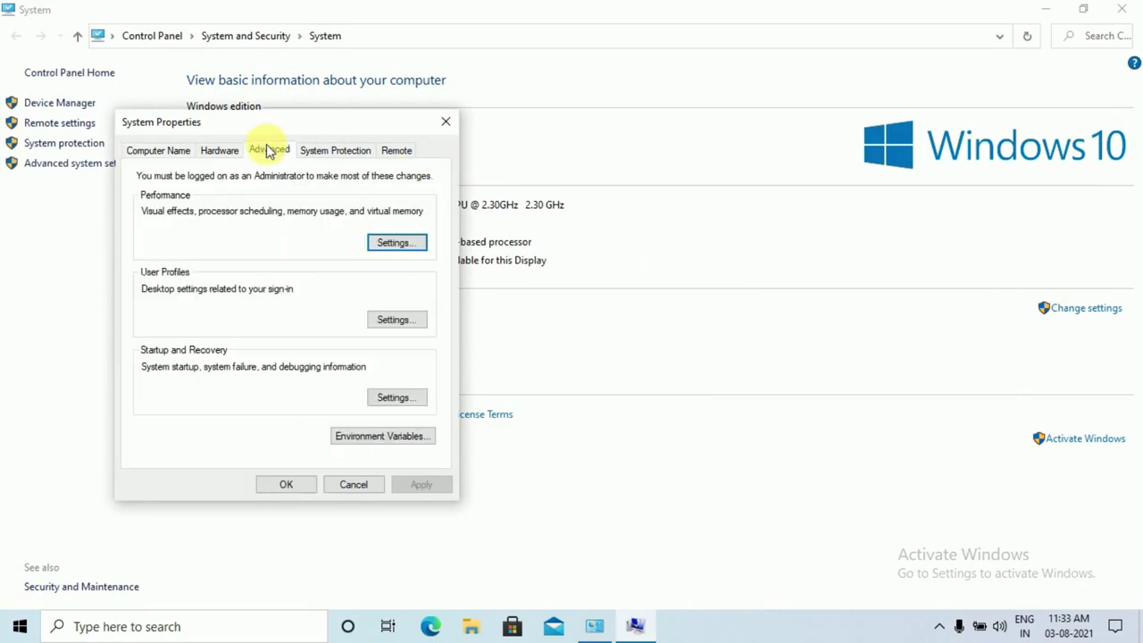
click(397, 243)
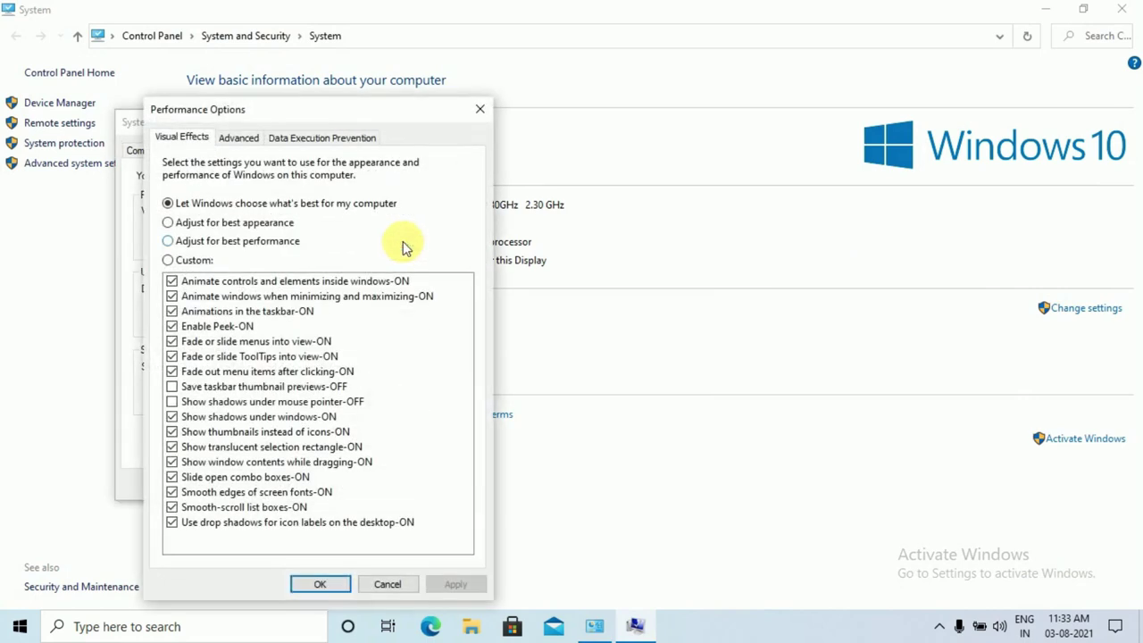
Set the visual effects to Adjust for best performance, apply the change and close all system windows
click(221, 242)
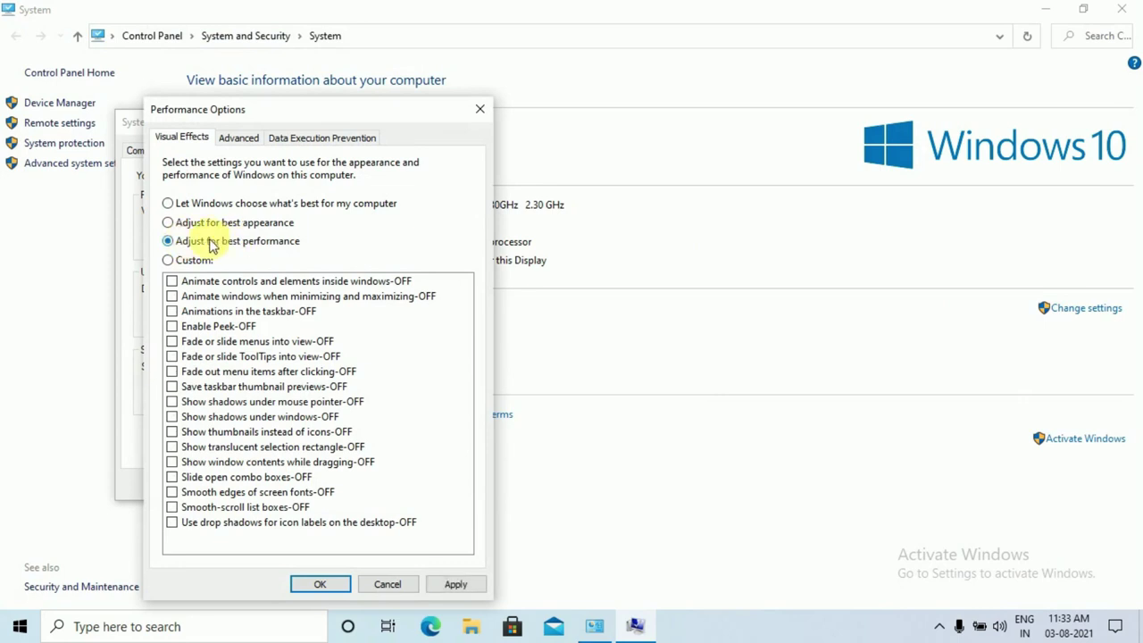
click(457, 585)
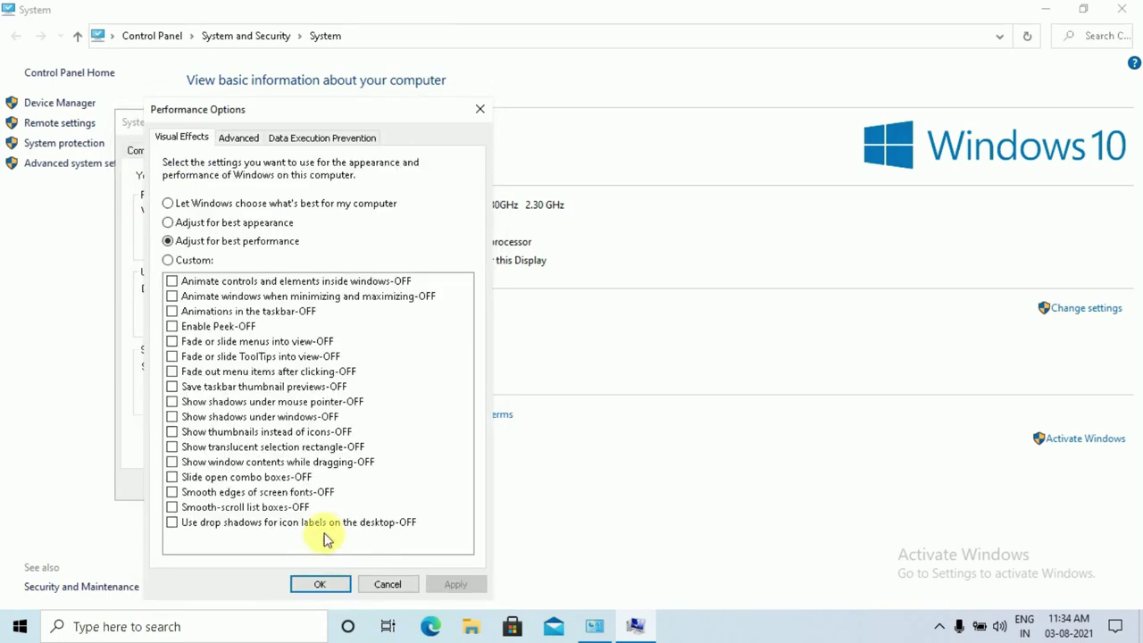
click(322, 585)
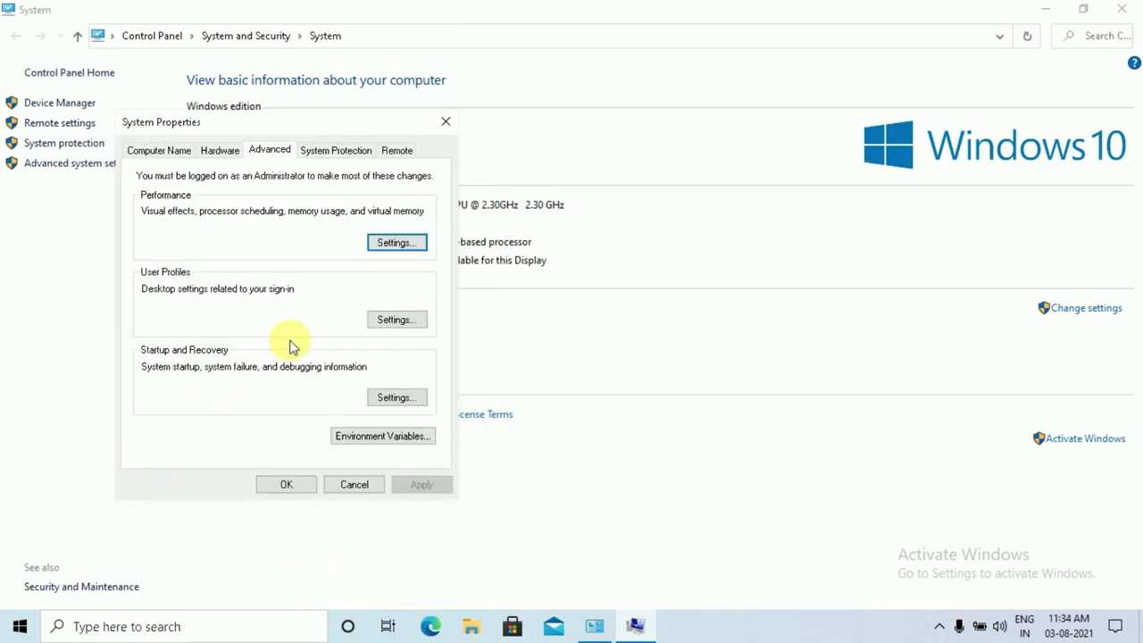
click(442, 125)
click(1123, 9)
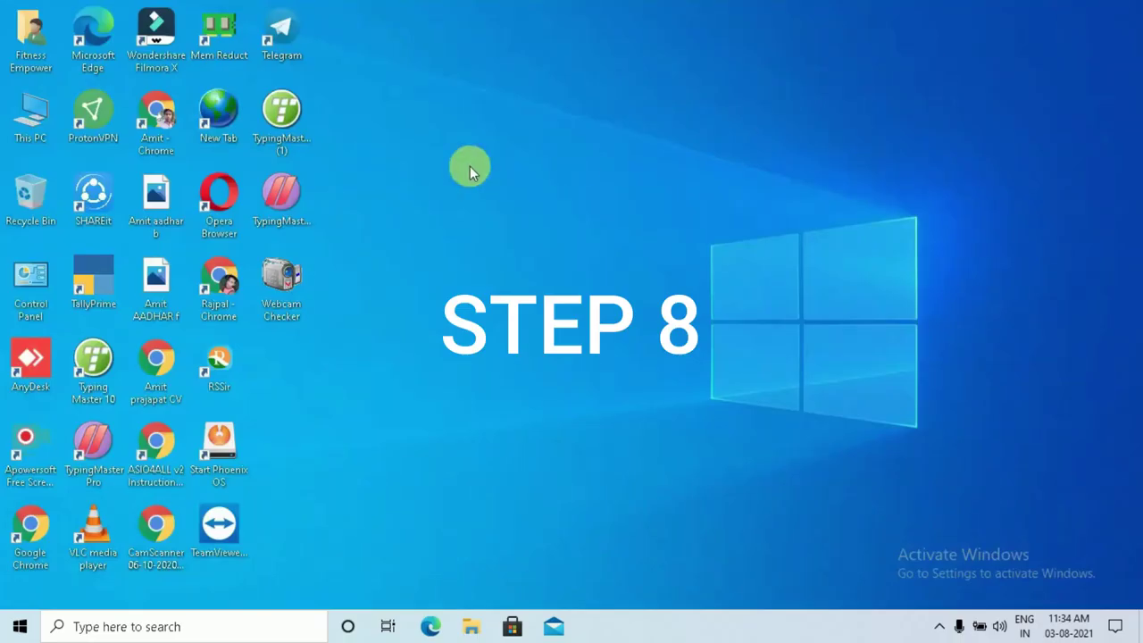
Refresh the Windows desktop twice
right_click(449, 167)
click(510, 217)
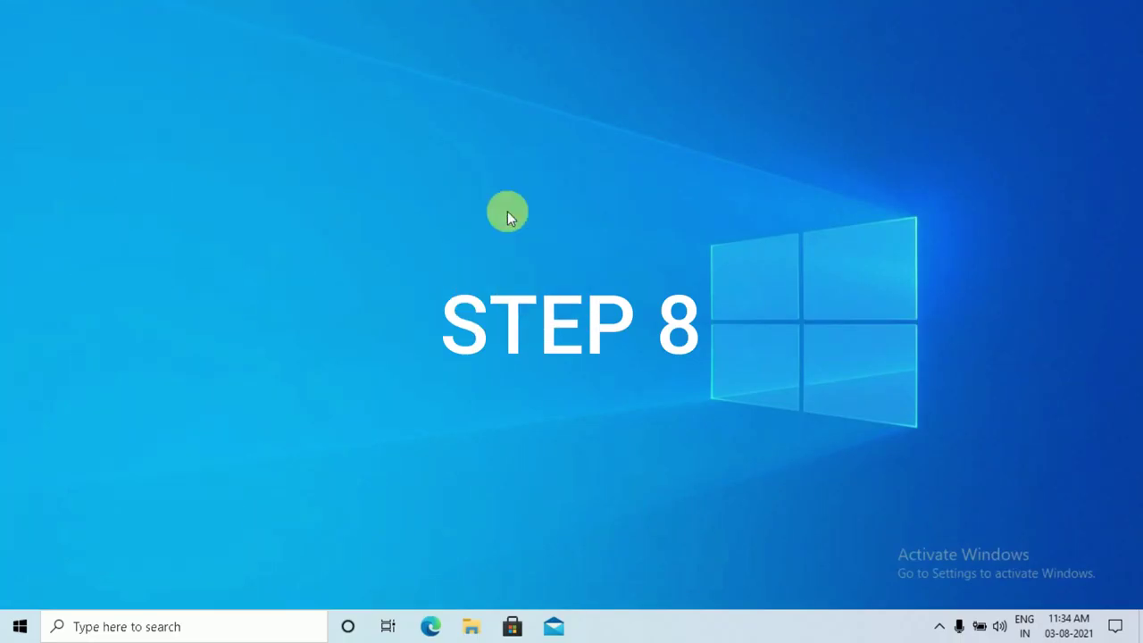
right_click(551, 171)
click(587, 217)
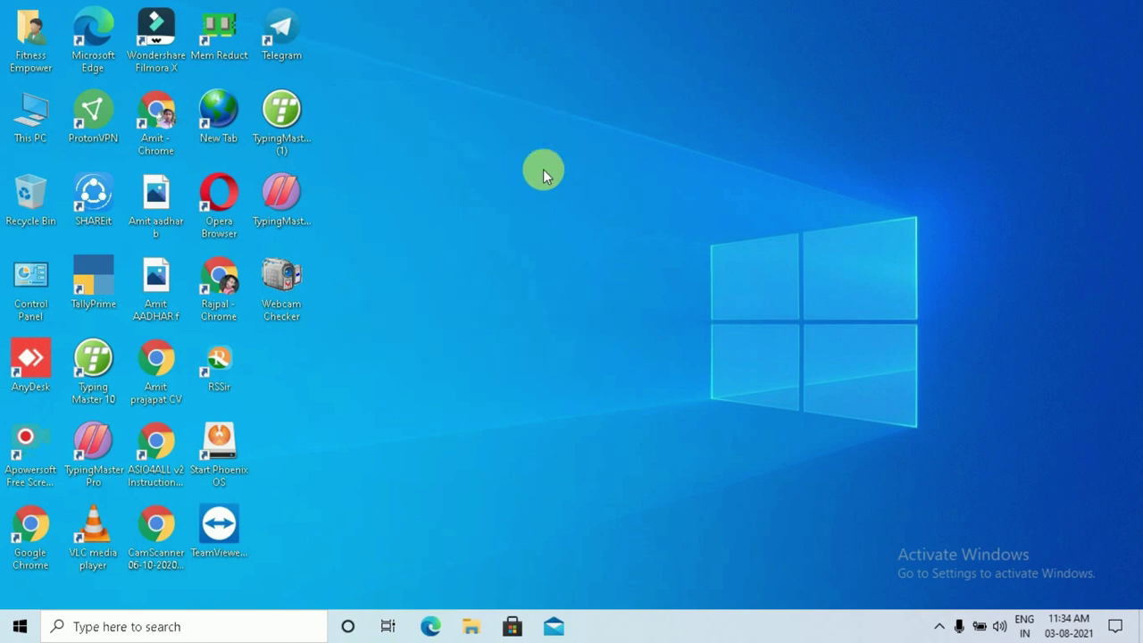
Reopen Performance Options through the properties of This PC and its advanced system settings
right_click(32, 124)
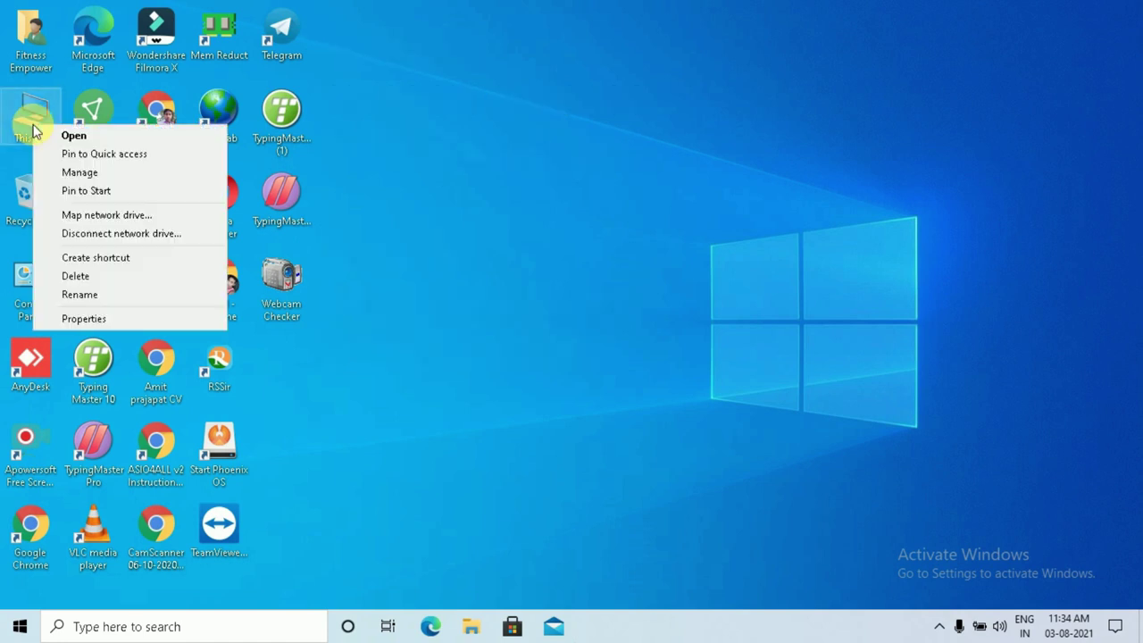
click(74, 321)
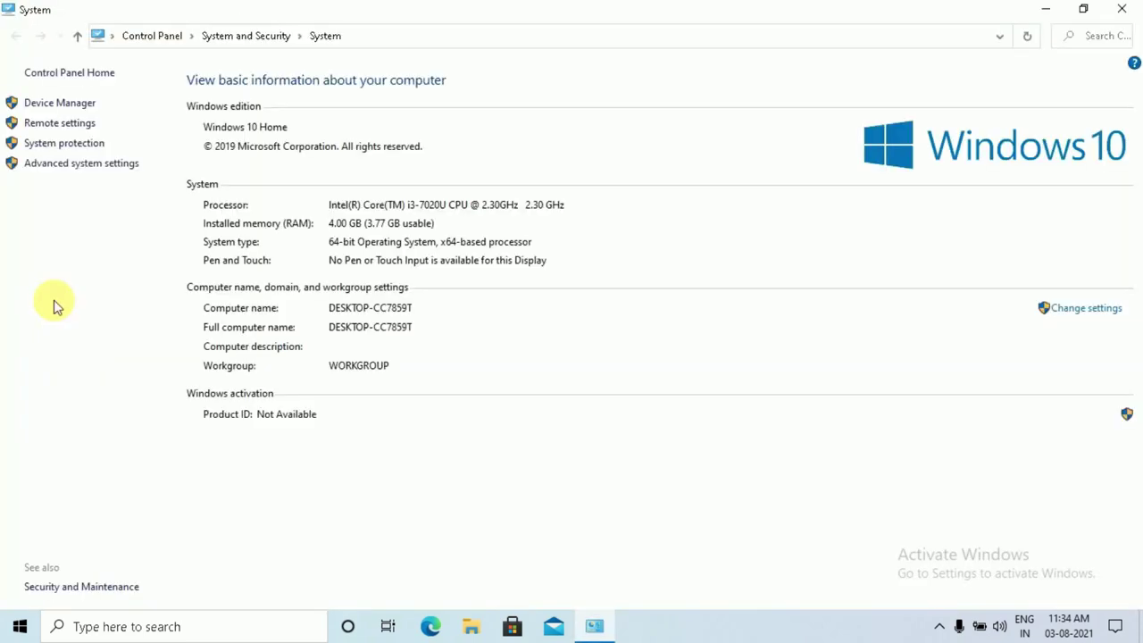
click(1077, 310)
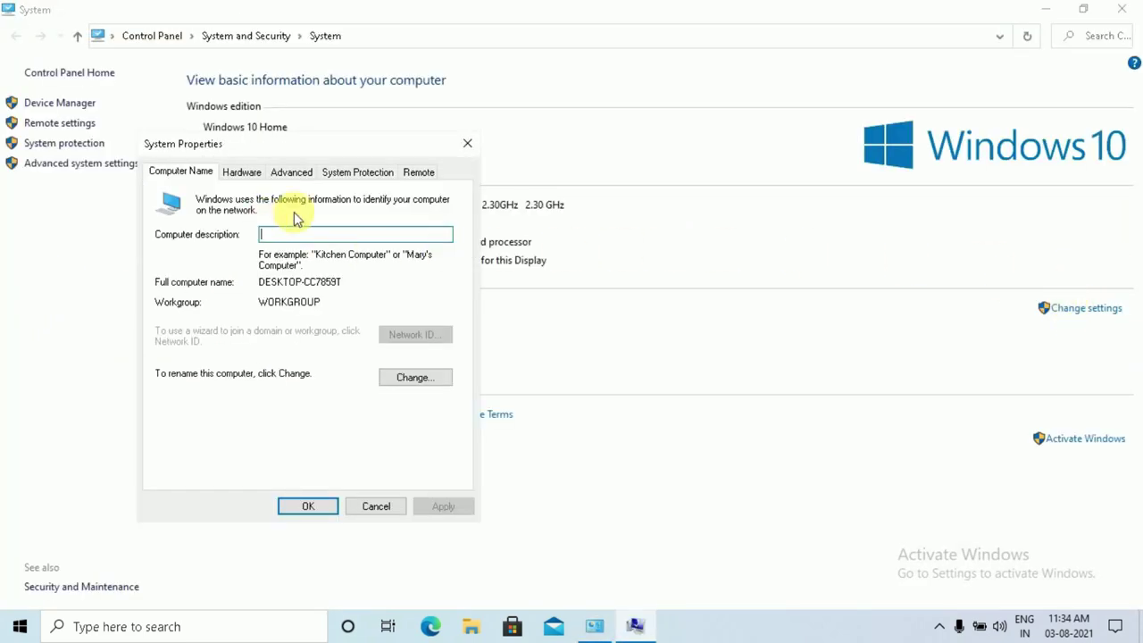
click(290, 173)
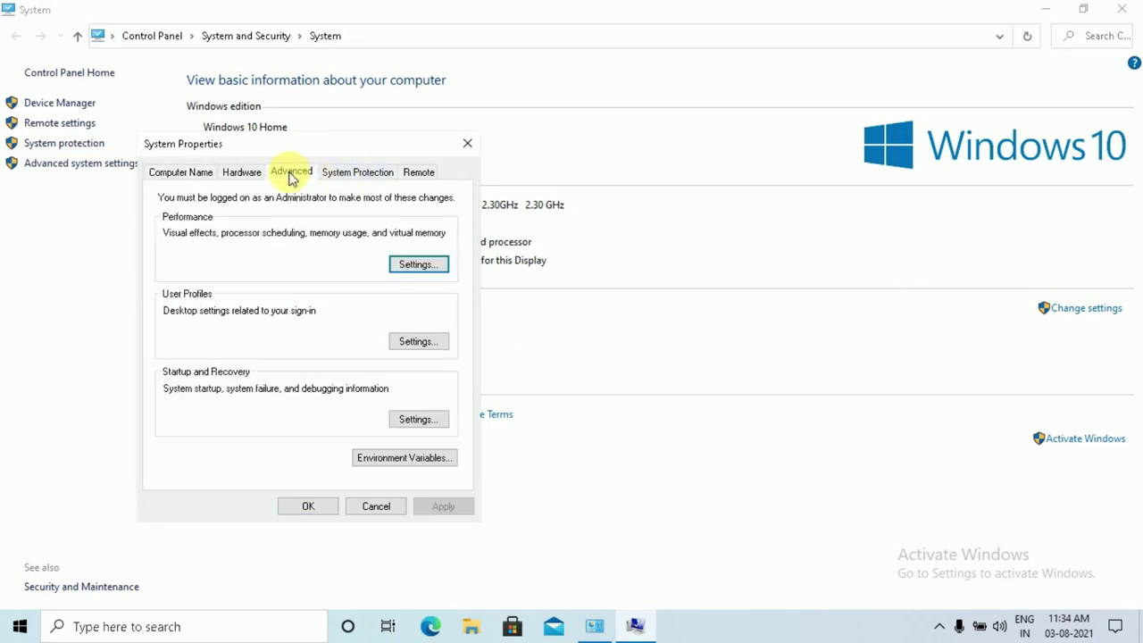
click(415, 265)
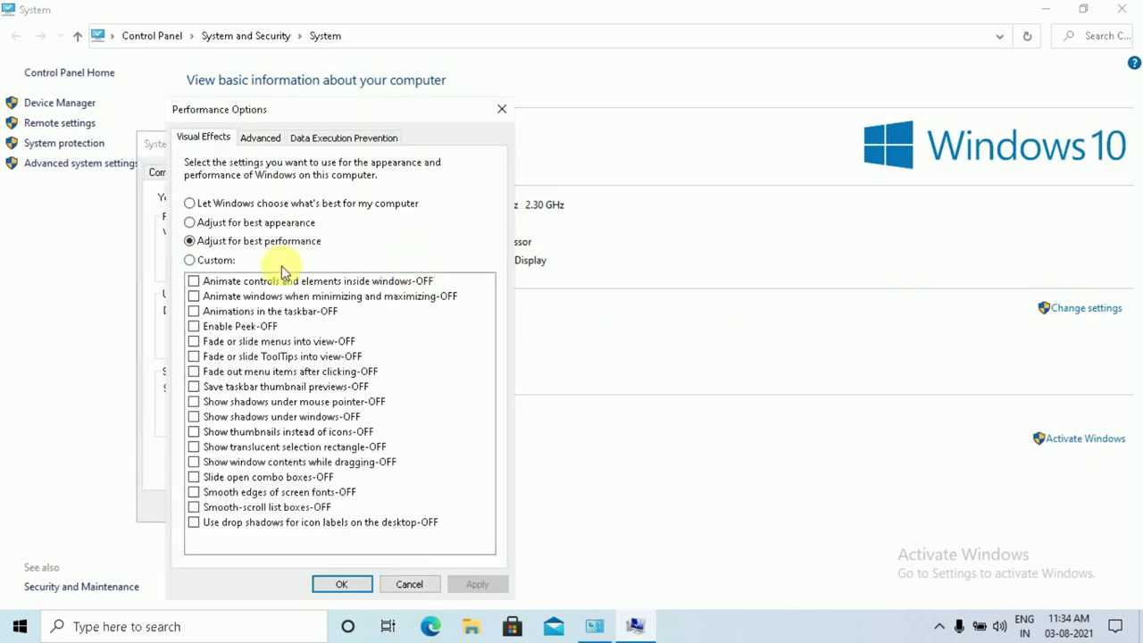
Set drive C's virtual memory to a custom paging file size of 6144 MB initial and 12288 MB maximum
click(261, 138)
click(447, 353)
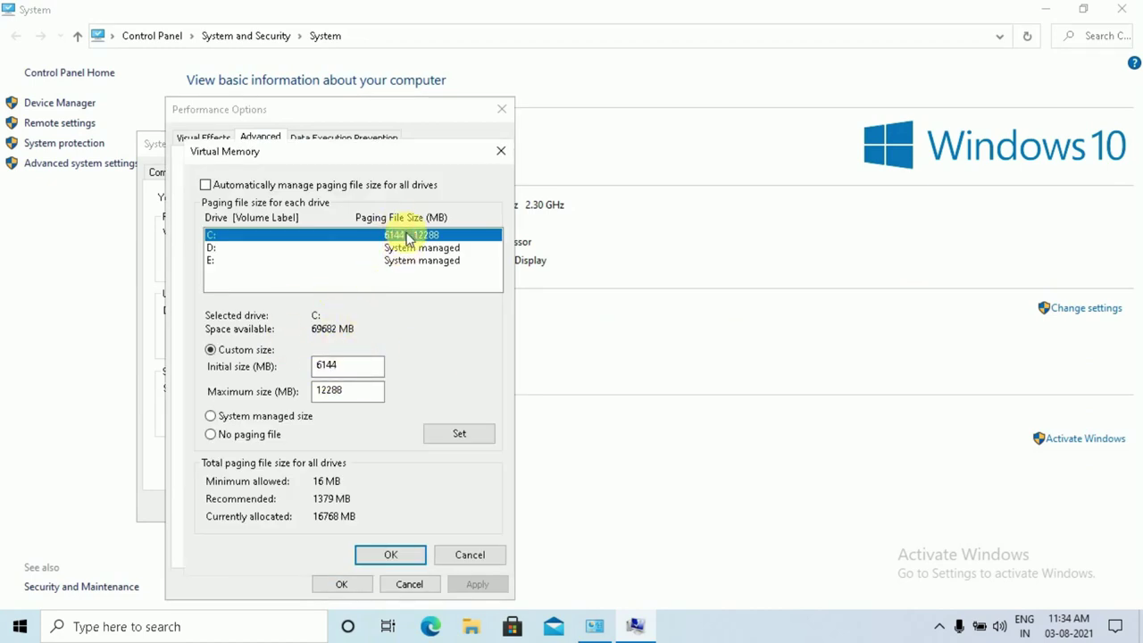
double_click(323, 364)
click(342, 394)
click(457, 434)
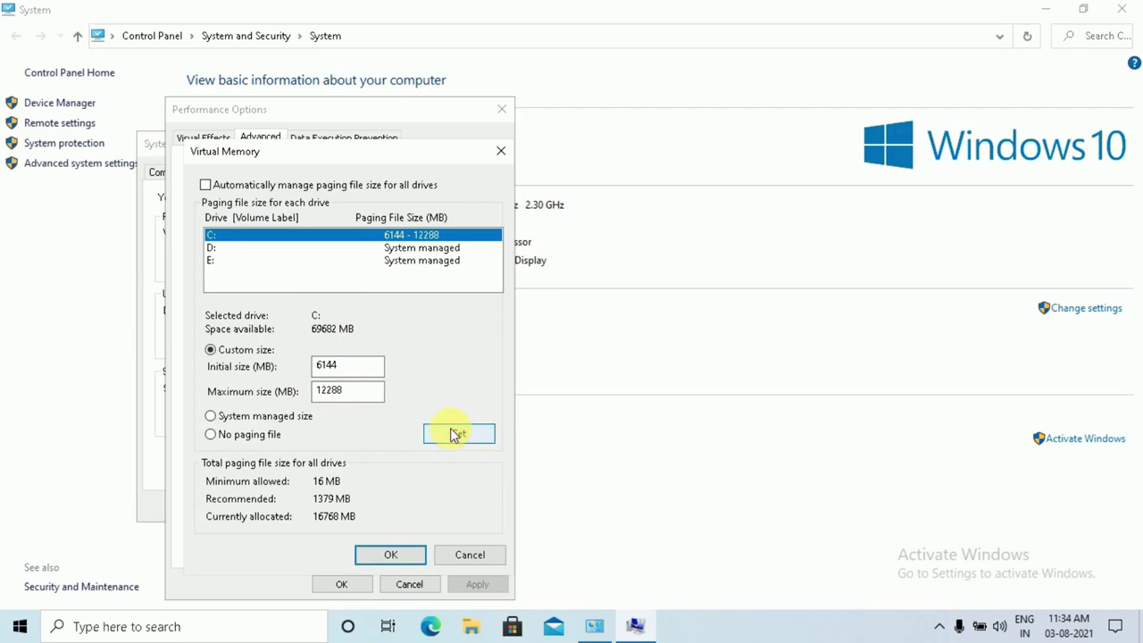
click(398, 557)
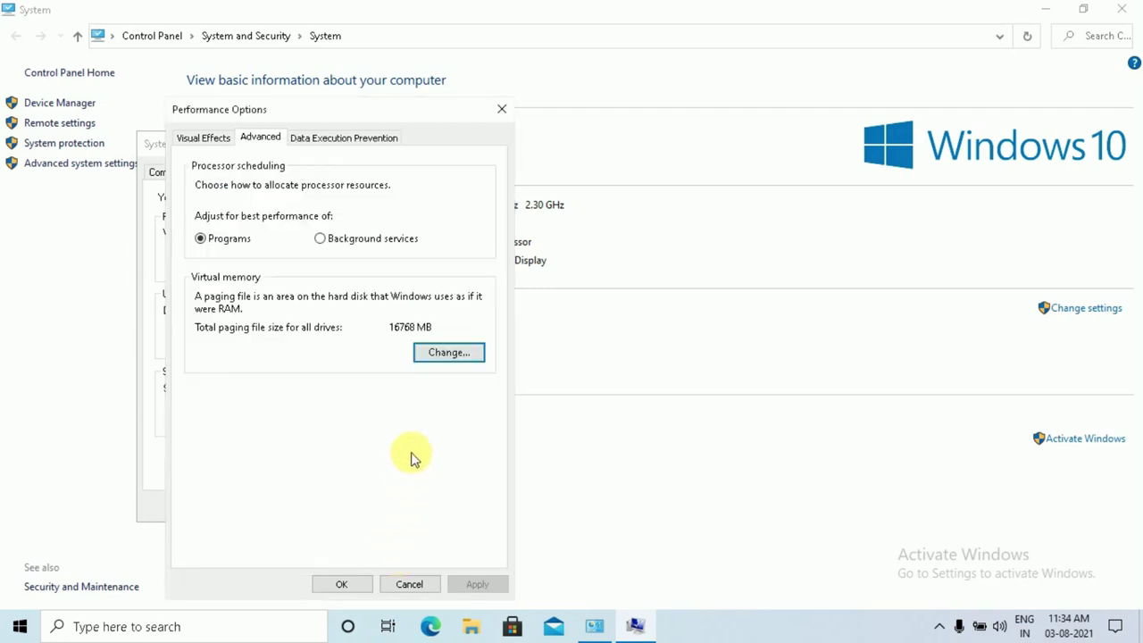
Accept the Performance Options and System Properties dialogs and close the System window
click(343, 584)
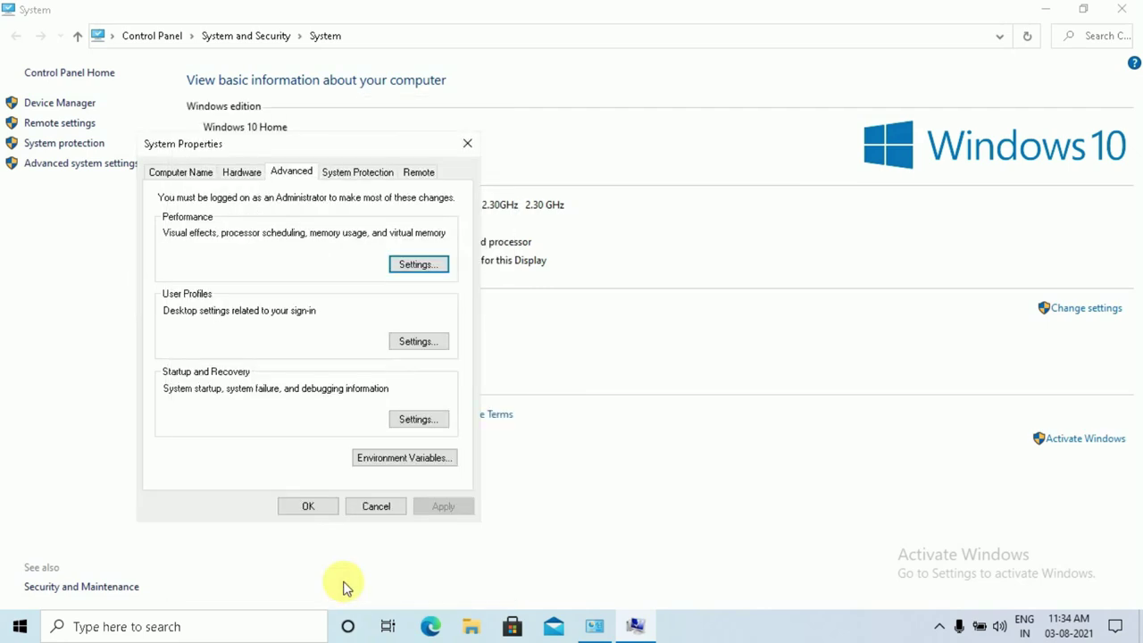
click(309, 507)
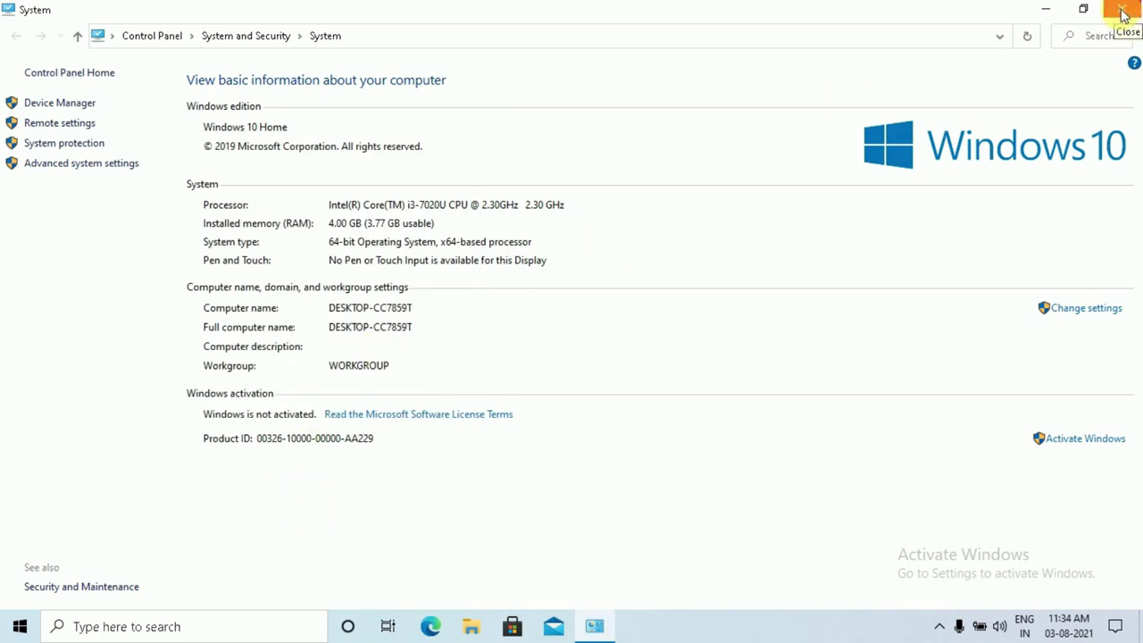
click(1123, 14)
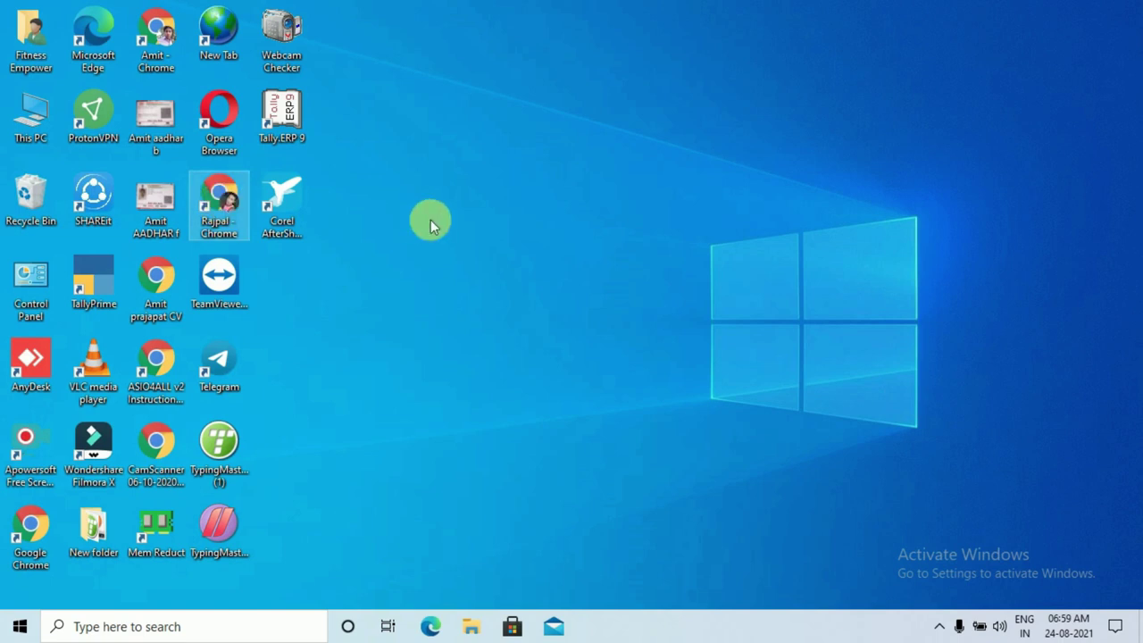
Open Chrome from its desktop shortcut and search the web for "mem reduct github"
key(Return)
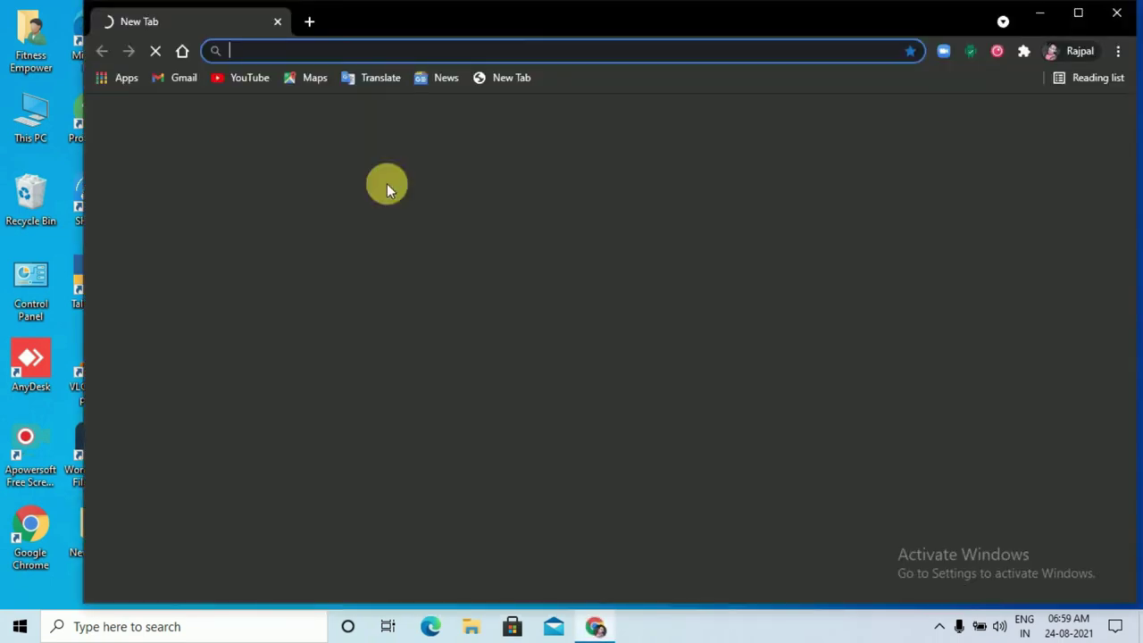
text(mem)
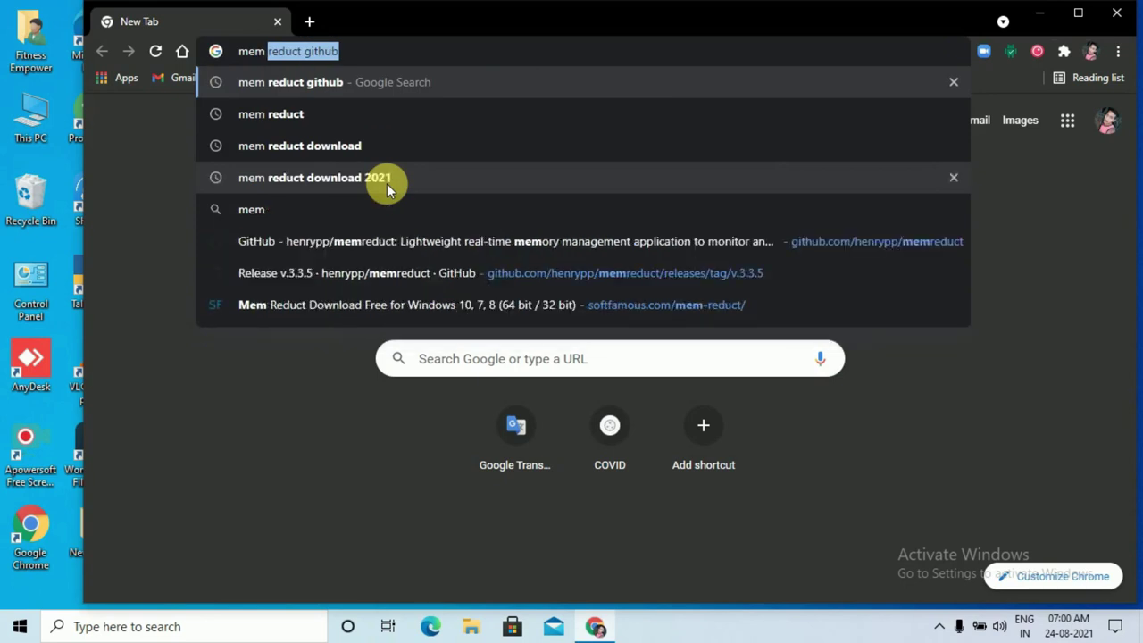
text( red)
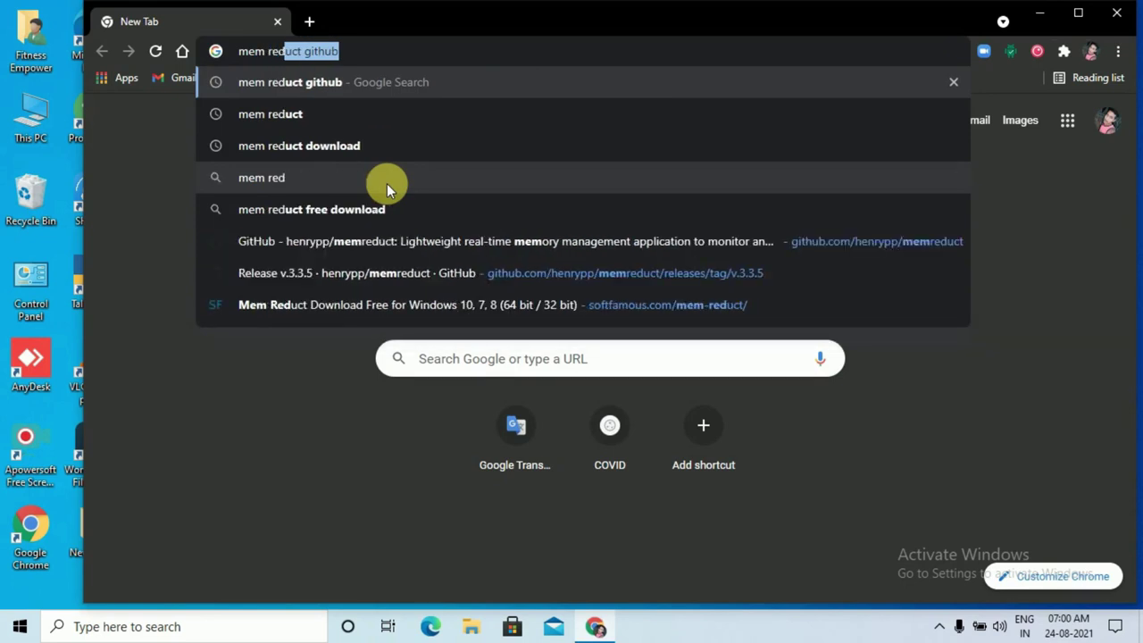
text(uct)
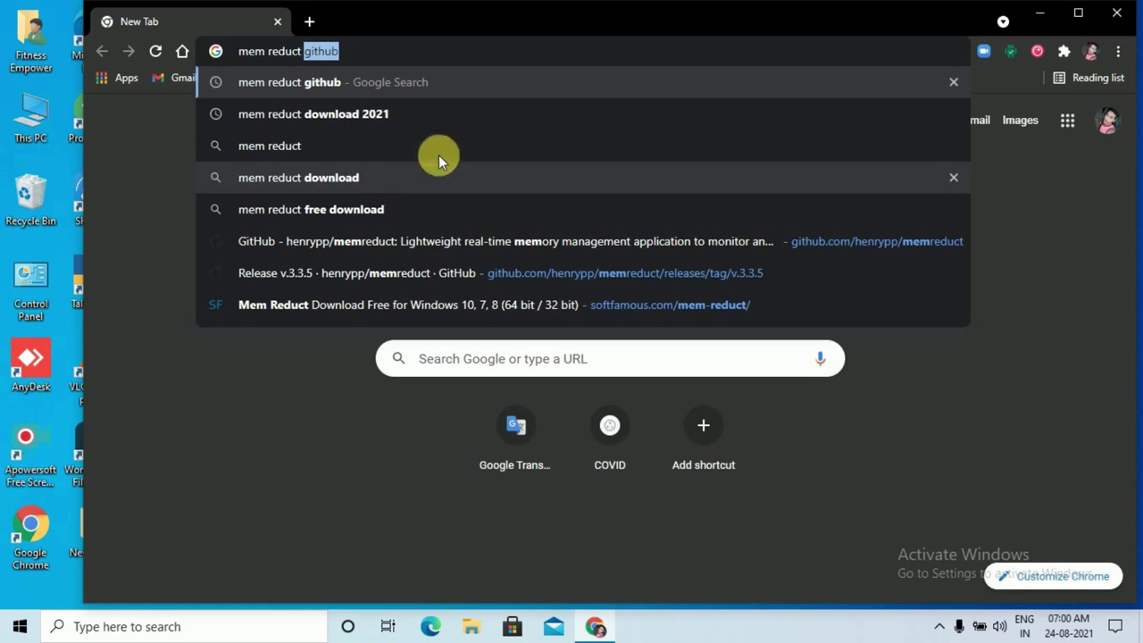
click(411, 83)
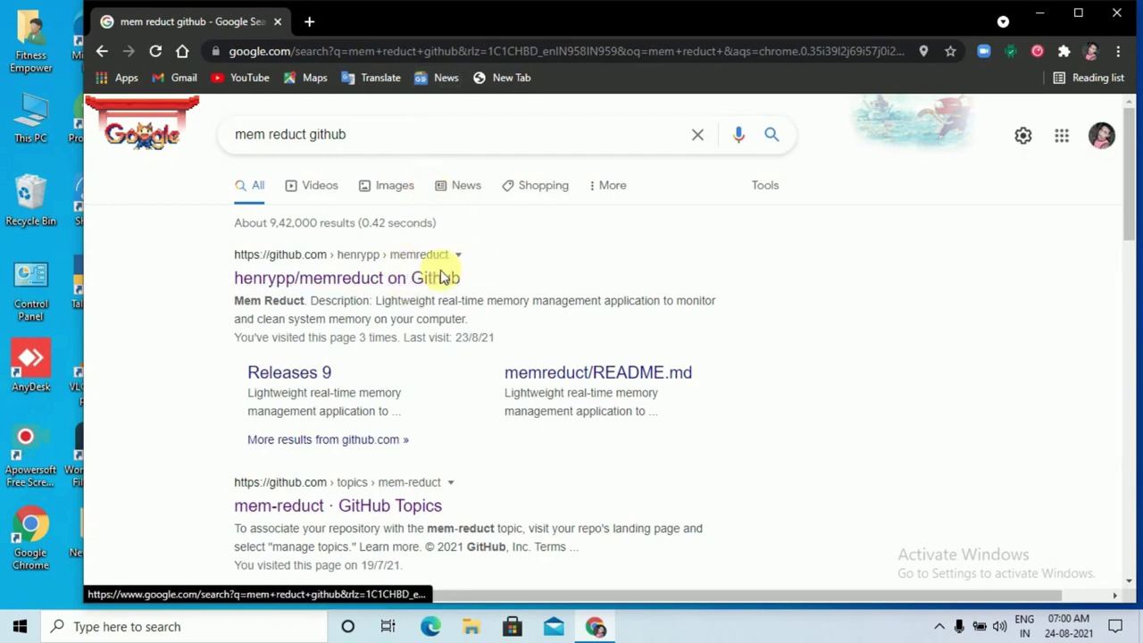
Open the henrypp/memreduct repository on GitHub and download memreduct-3.3.5-setup.exe from the latest release, v.3.3.5
click(427, 278)
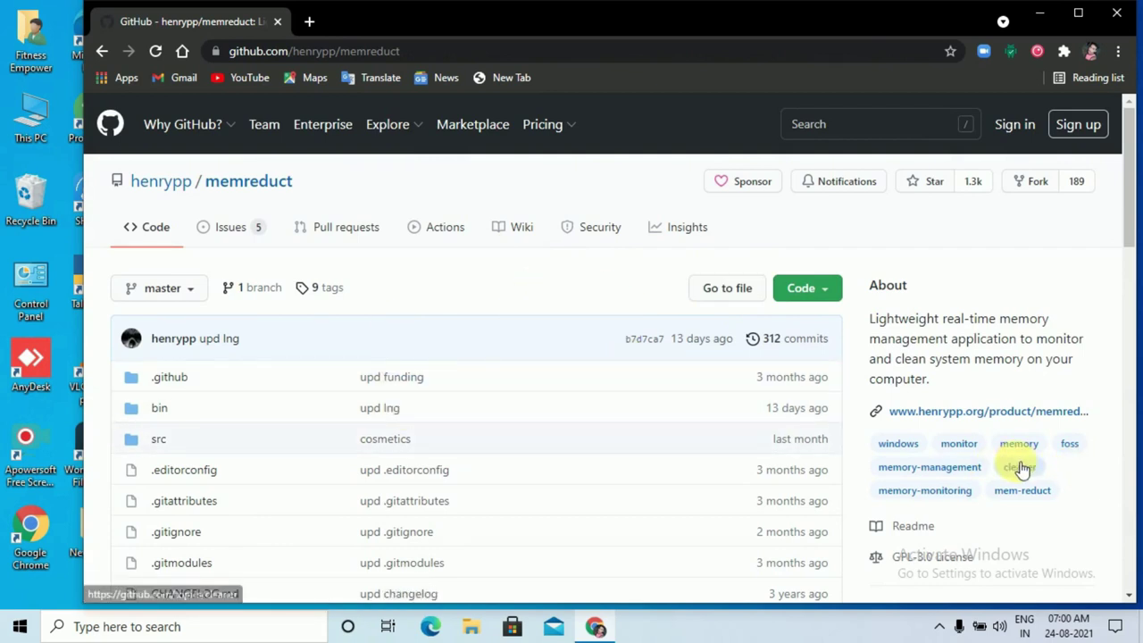
scroll(902, 409, down, 3)
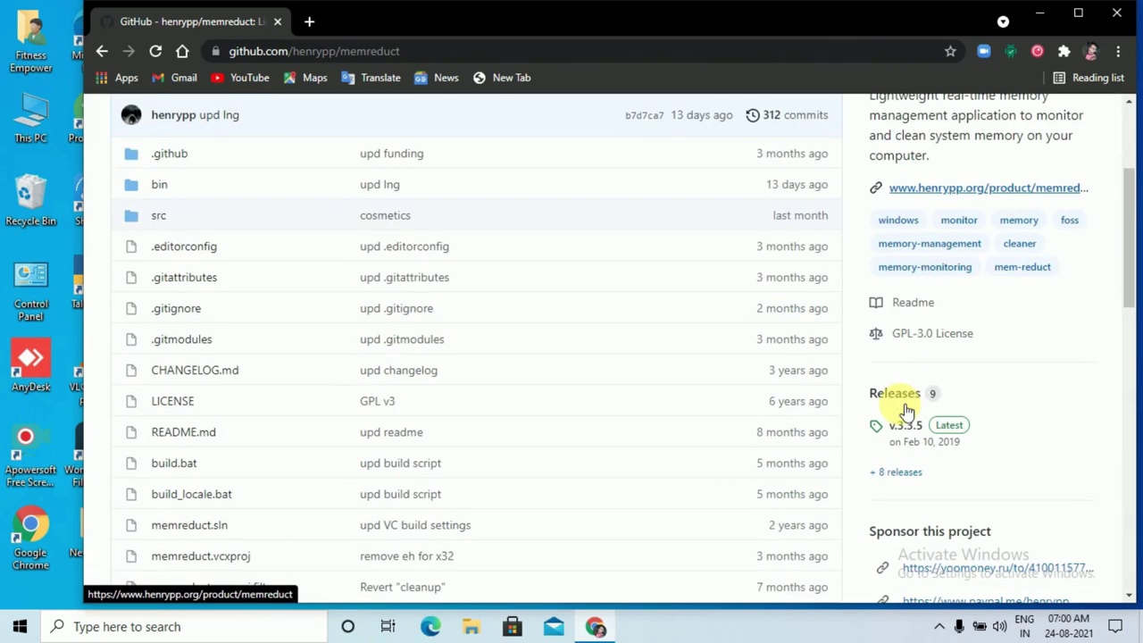
click(950, 429)
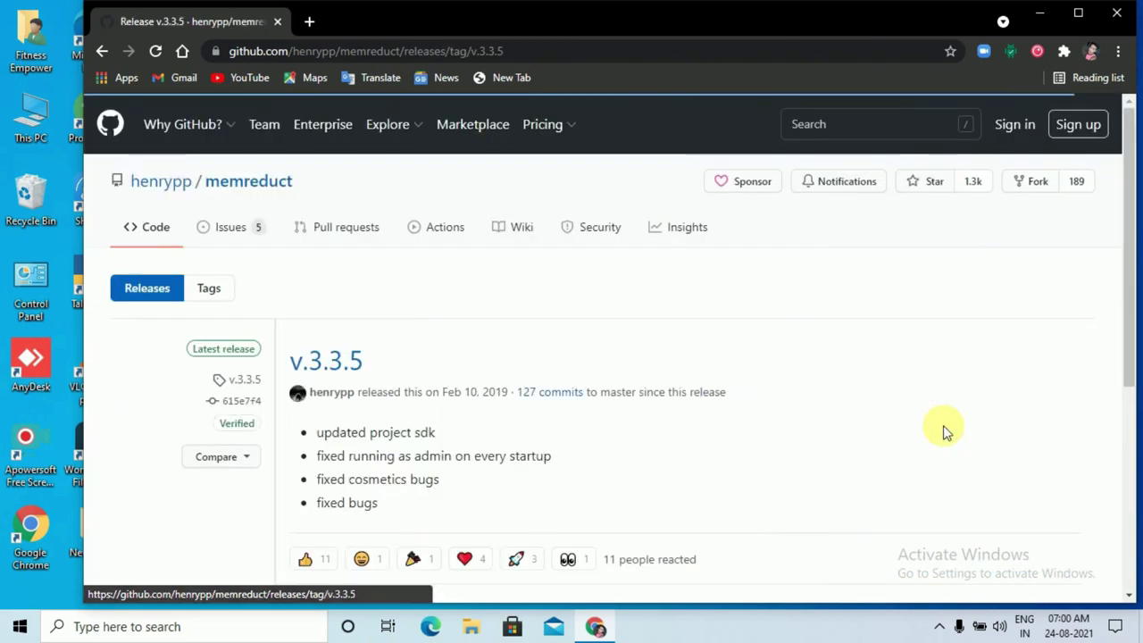
scroll(375, 332, down, 3)
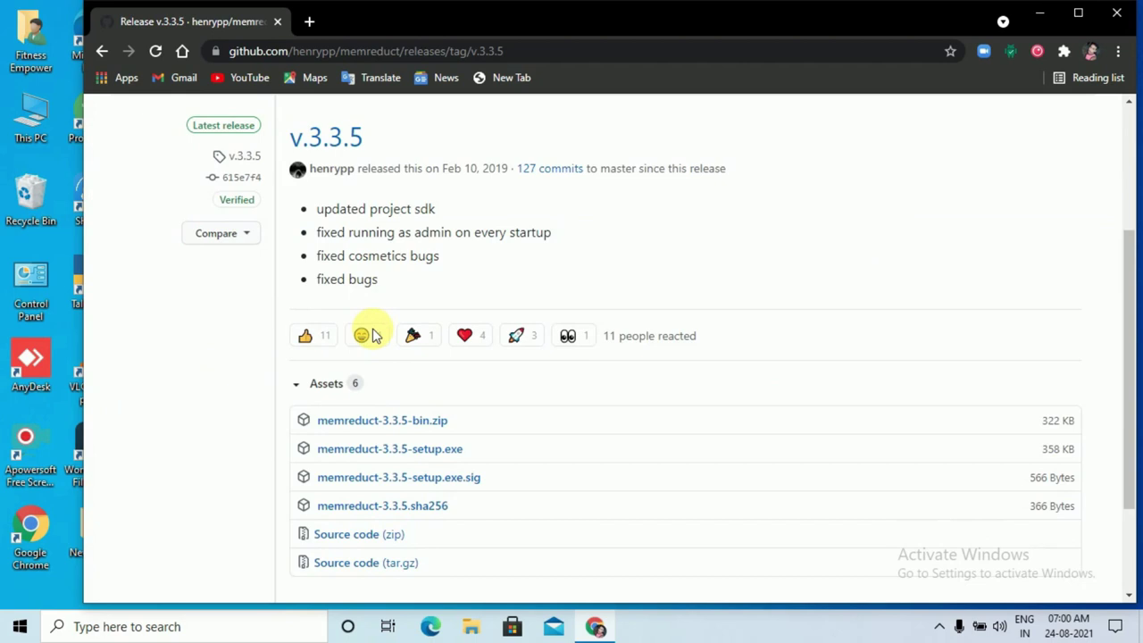
scroll(376, 332, down, 2)
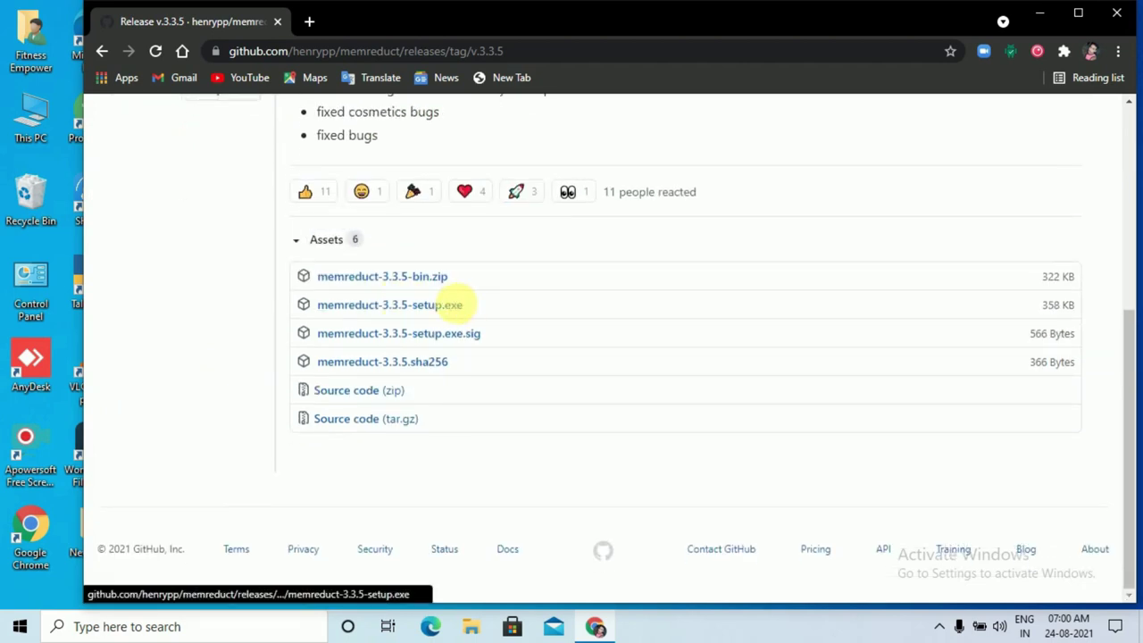
click(456, 307)
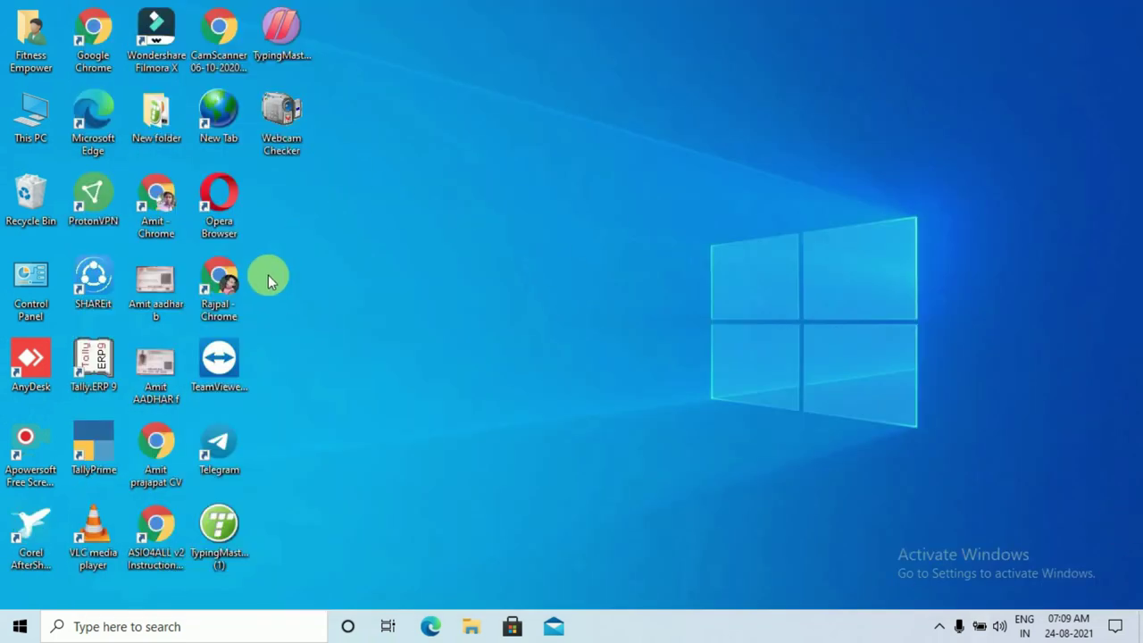
Open the Downloads folder from This PC and run the memreduct-3.3.5-setup installer
double_click(11, 116)
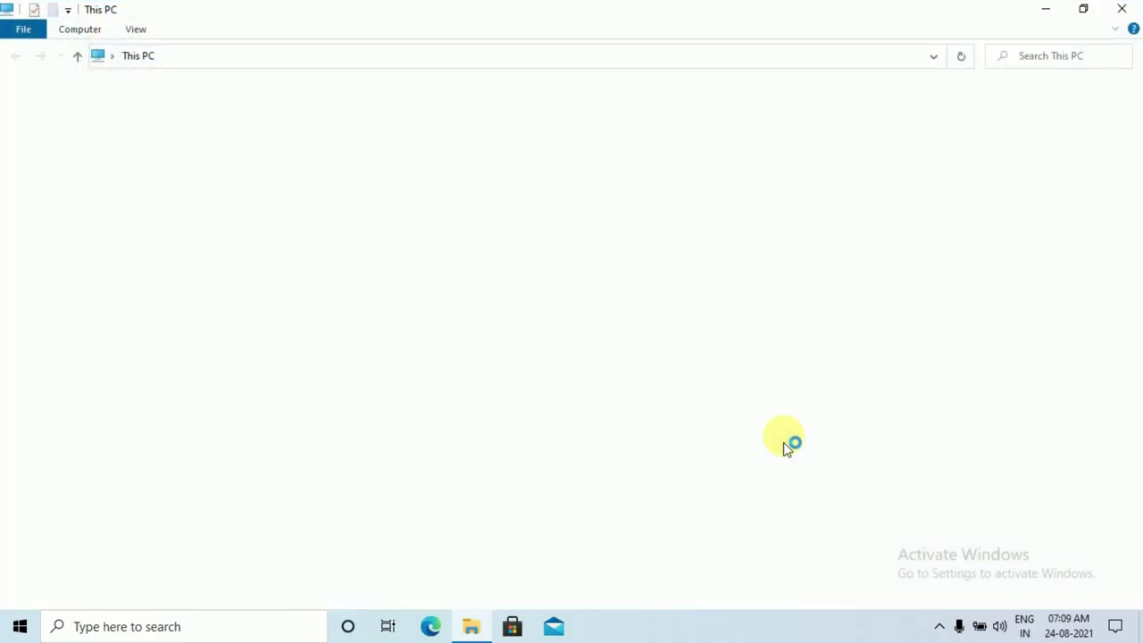
click(70, 140)
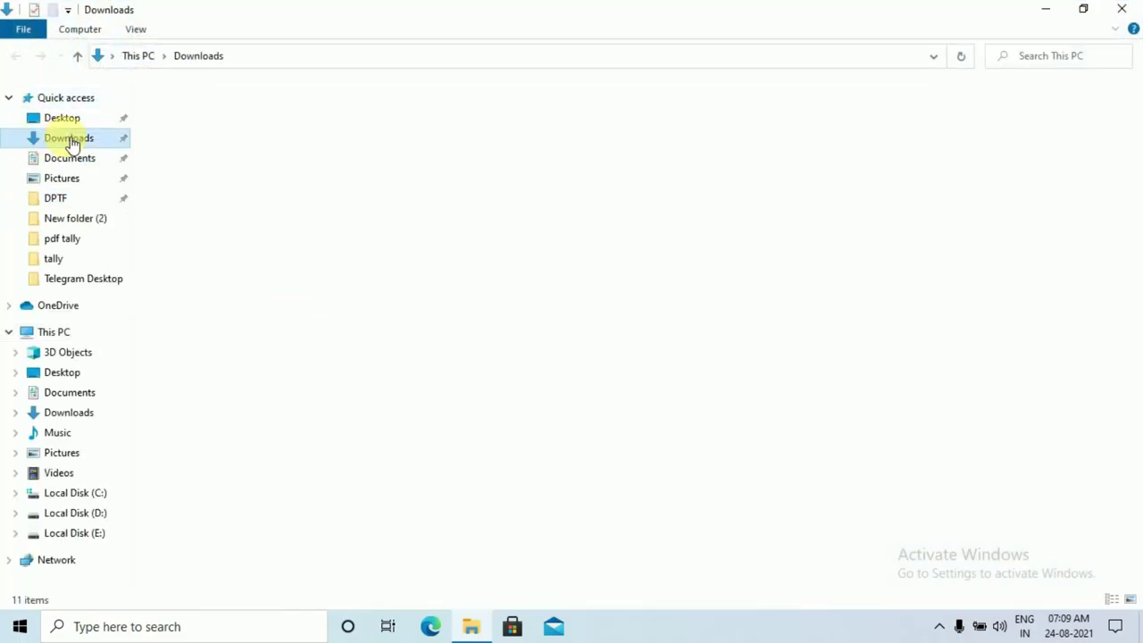
double_click(205, 166)
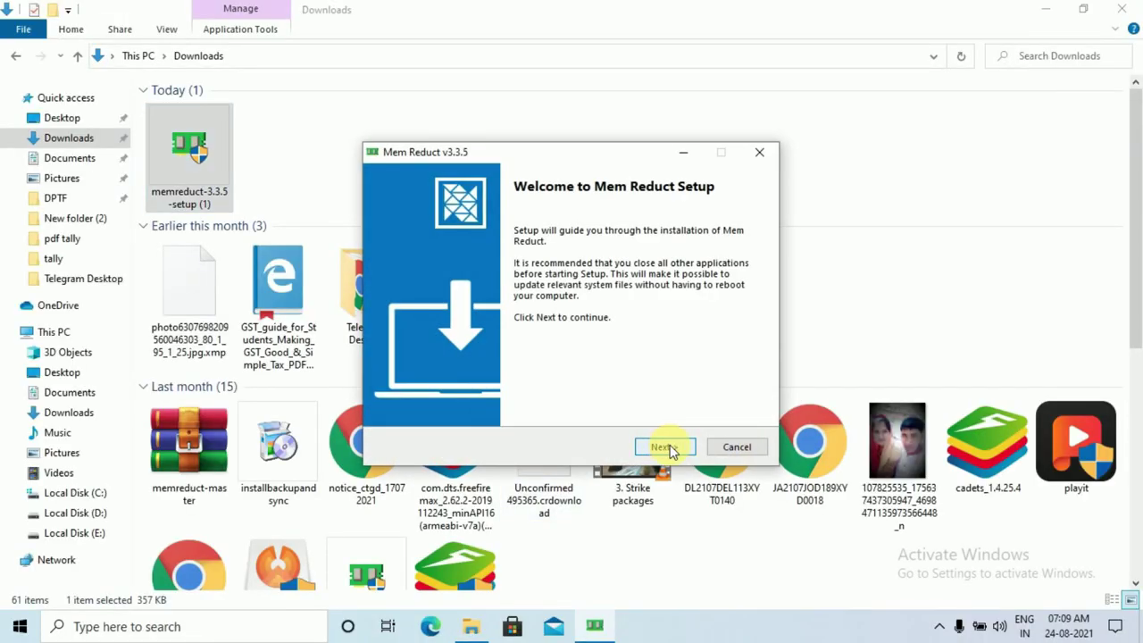
Install Mem Reduct in C:\Program Files\Mem Reduct with desktop and start menu shortcuts, and finish the setup
click(665, 446)
click(666, 447)
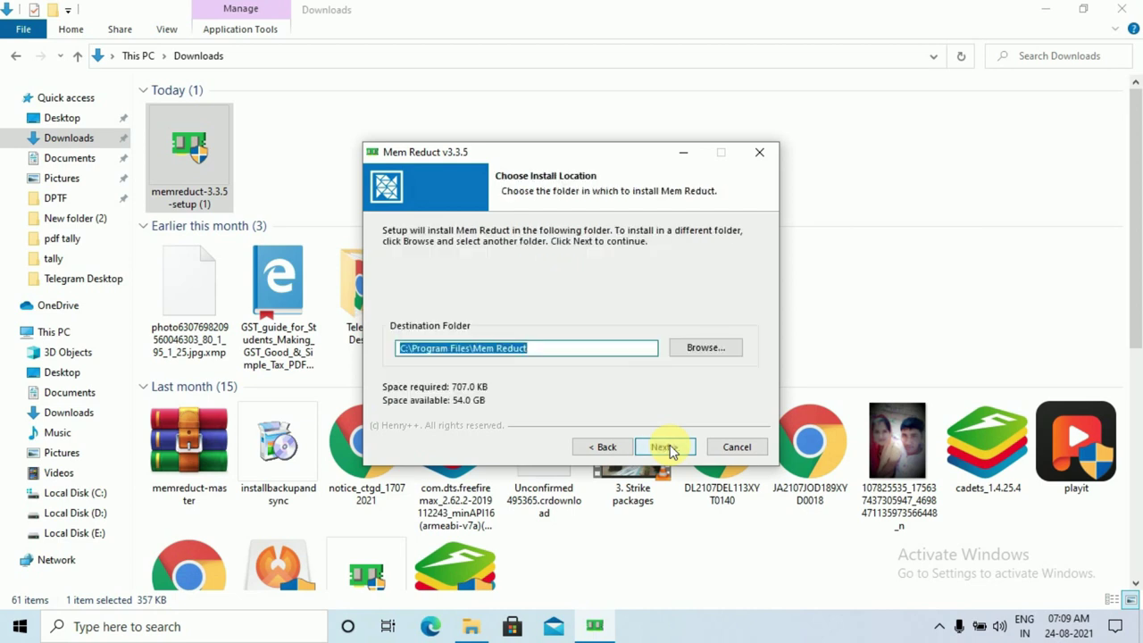
click(665, 447)
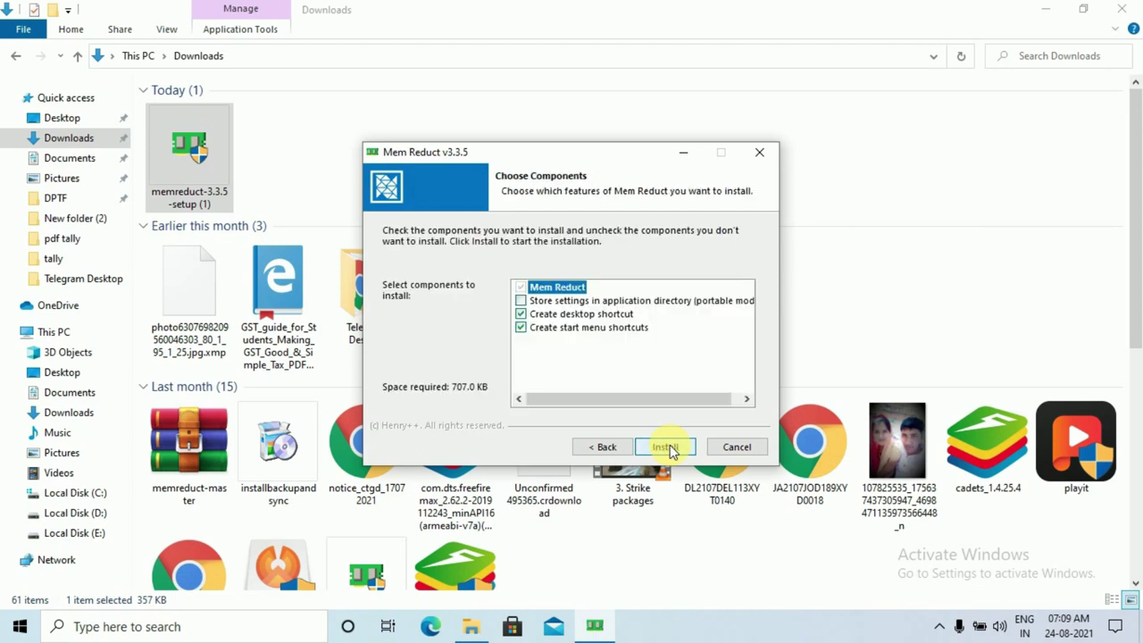
click(670, 445)
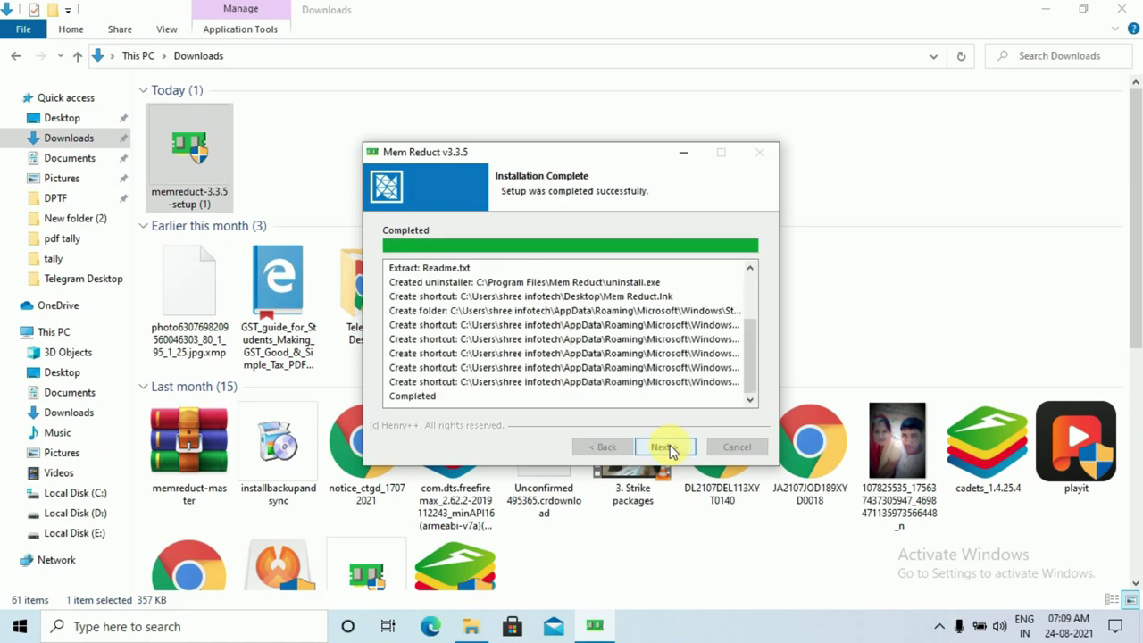
click(670, 445)
click(676, 451)
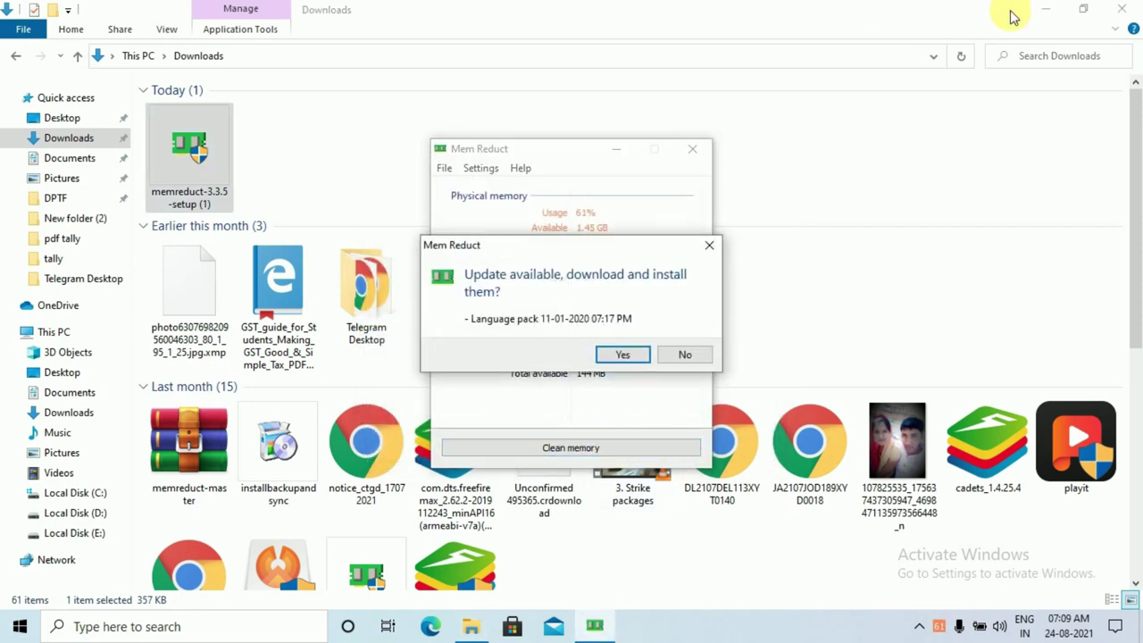
Close the Downloads window and install the language pack update offered by Mem Reduct
click(1124, 9)
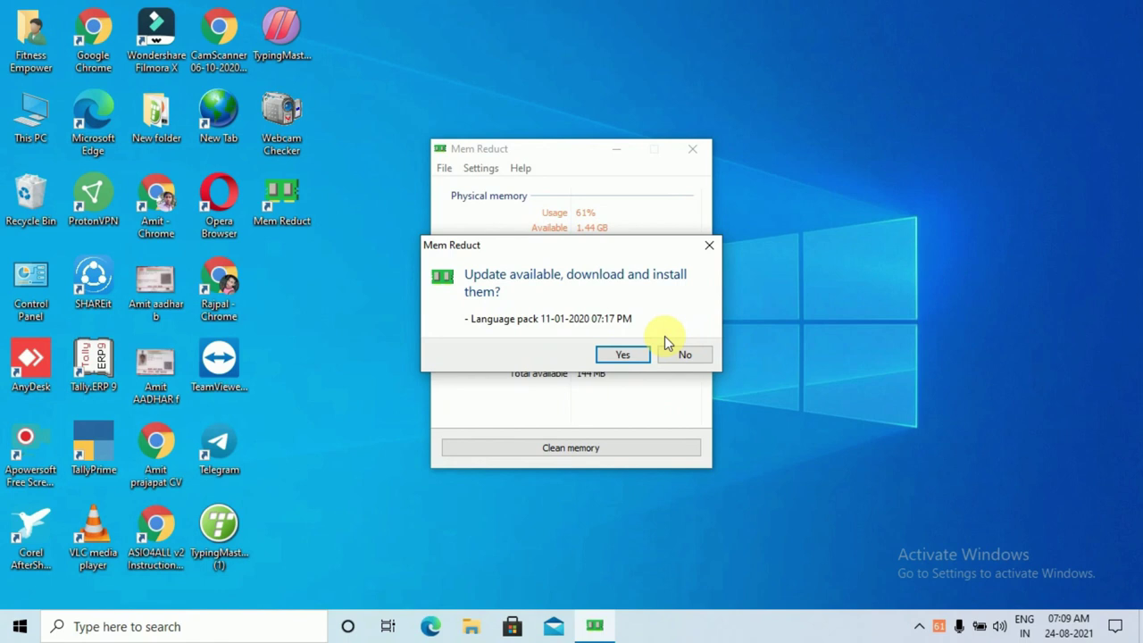
click(626, 358)
click(626, 356)
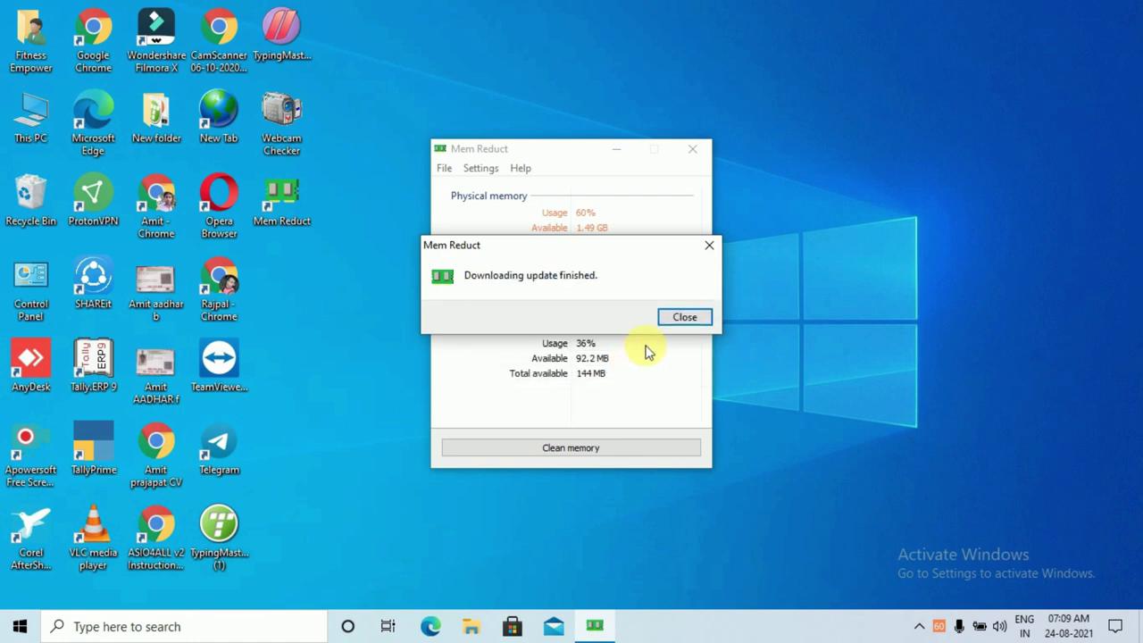
click(688, 318)
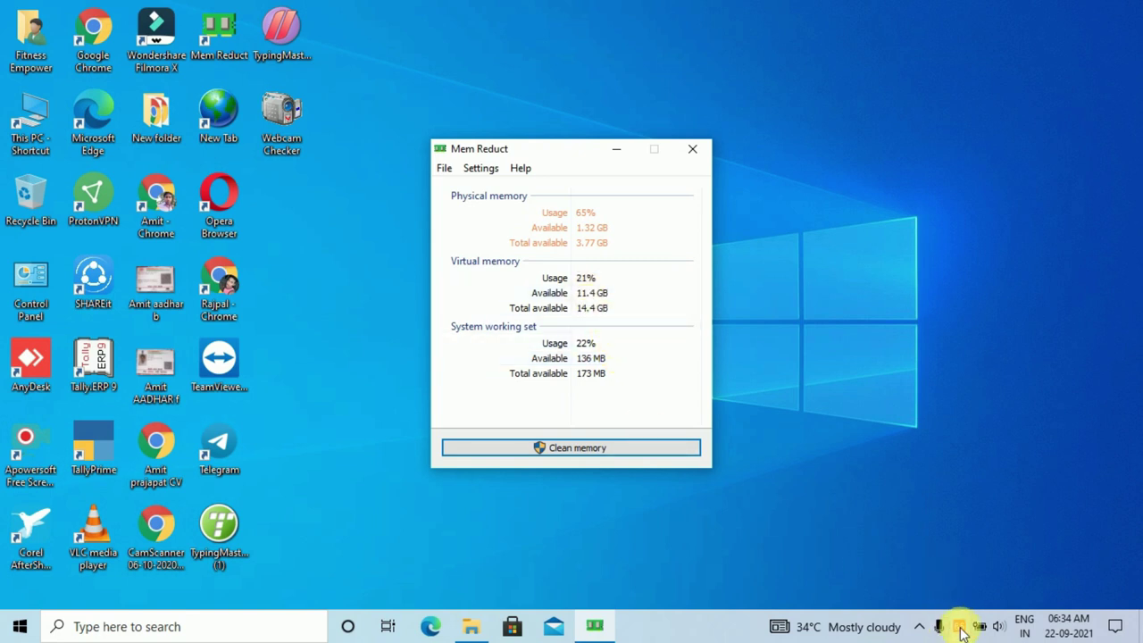
Clean the system memory with Mem Reduct and confirm the cleaning
mouse_move(963, 631)
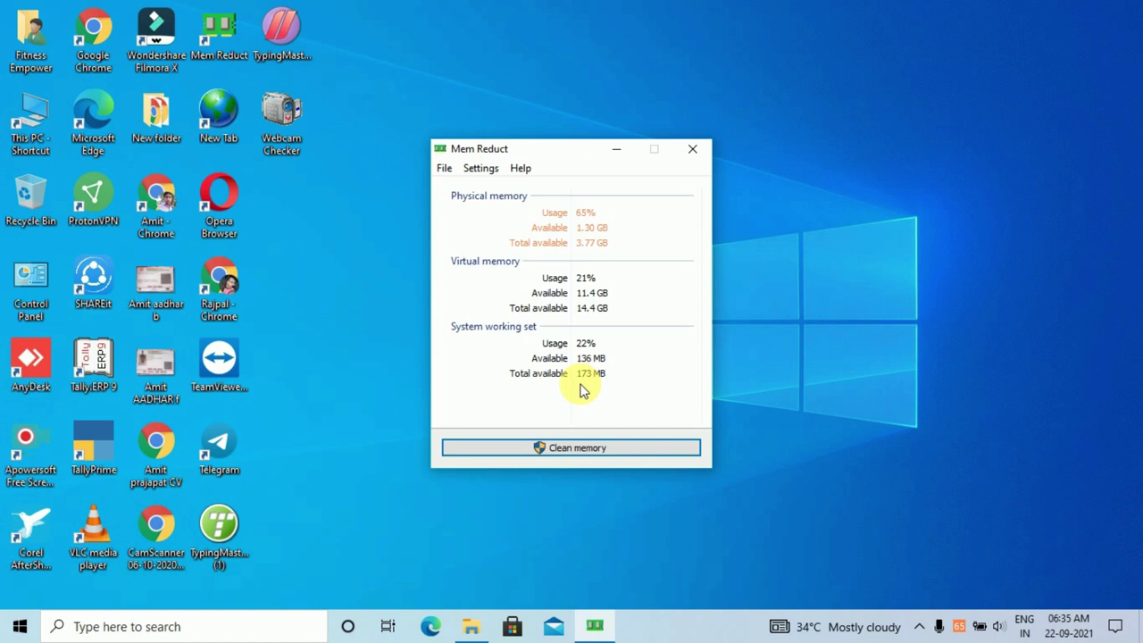
click(575, 449)
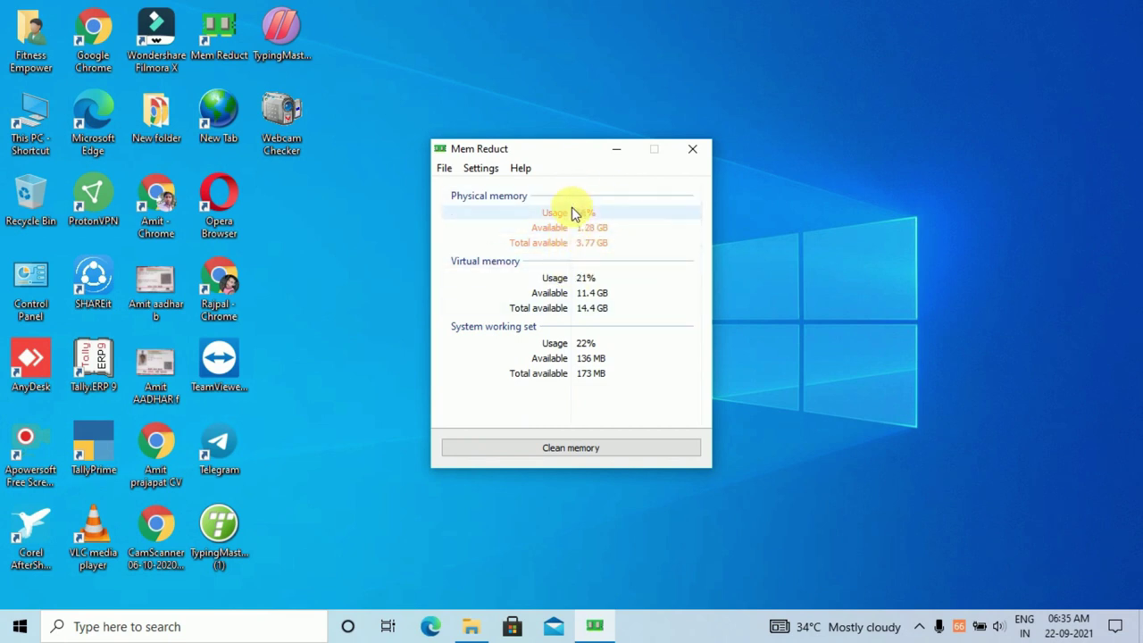
click(606, 452)
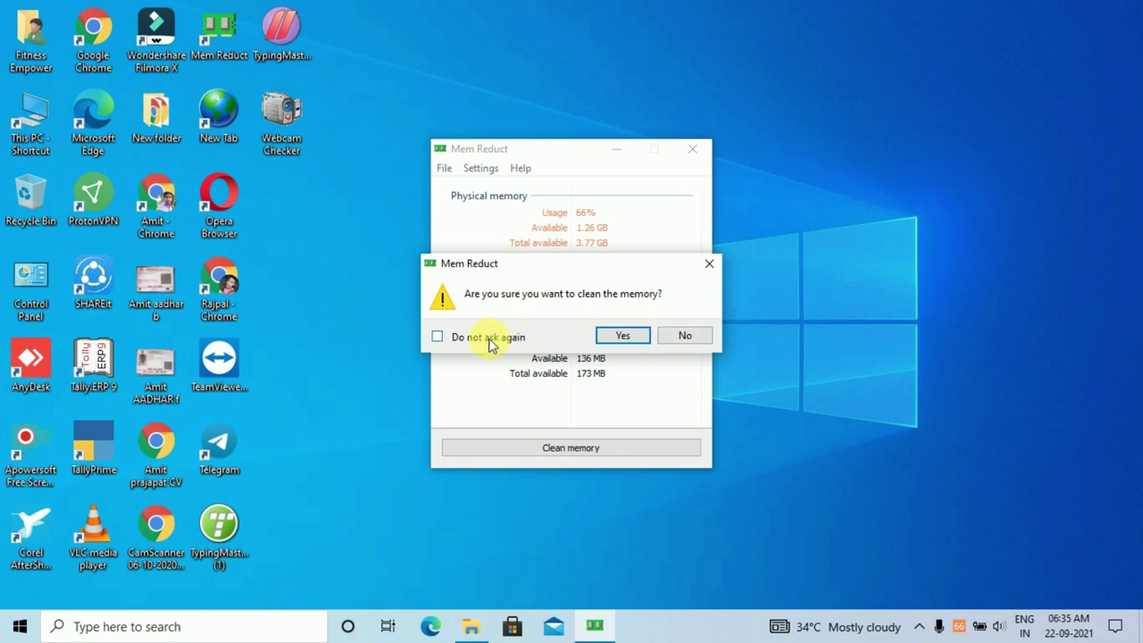
click(622, 339)
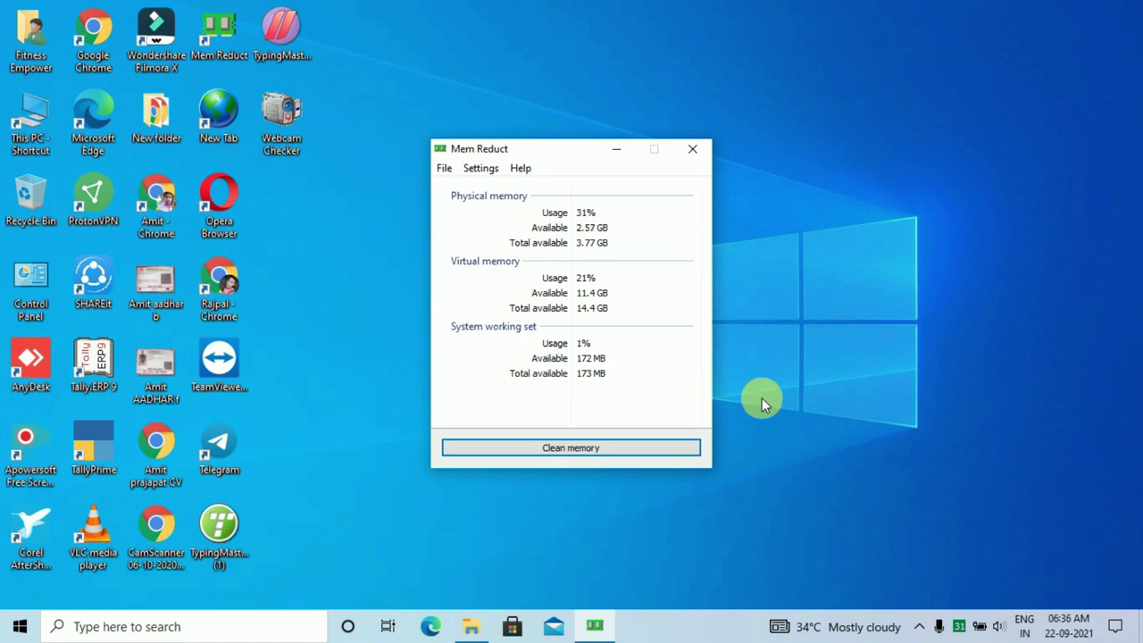
Review Mem Reduct's startup and confirmation options, and open its full Settings window
click(485, 170)
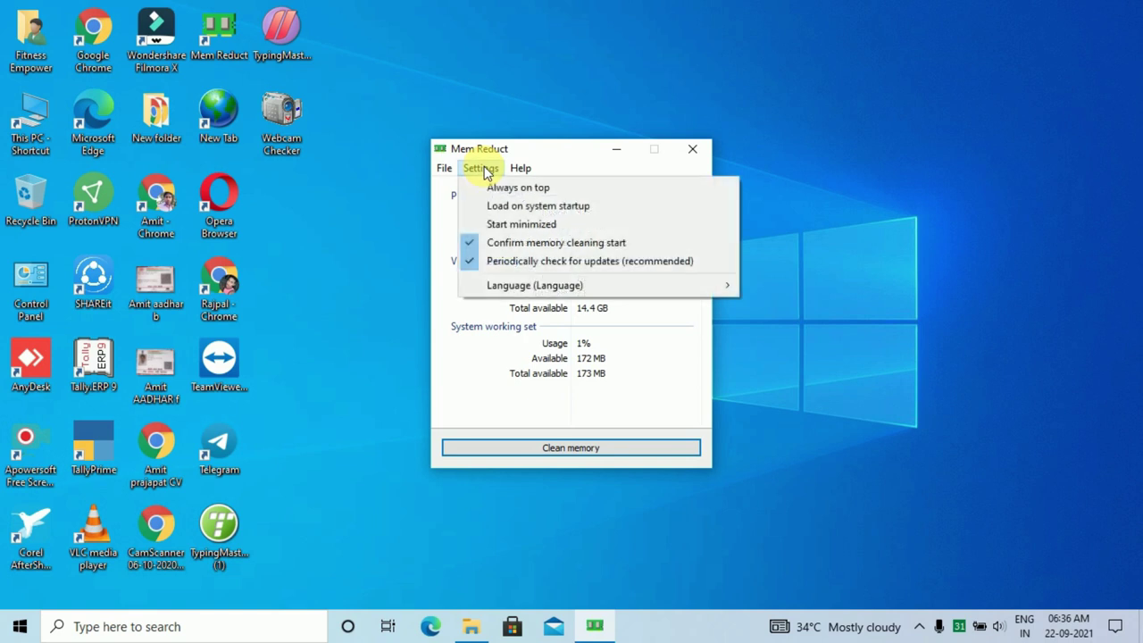
click(675, 383)
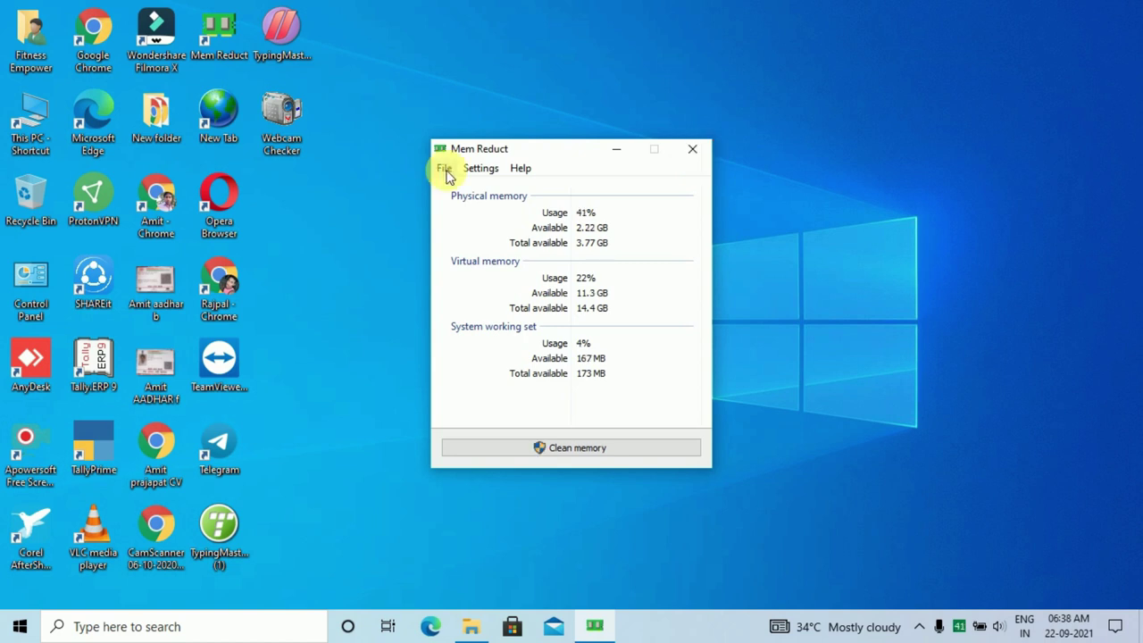
click(444, 167)
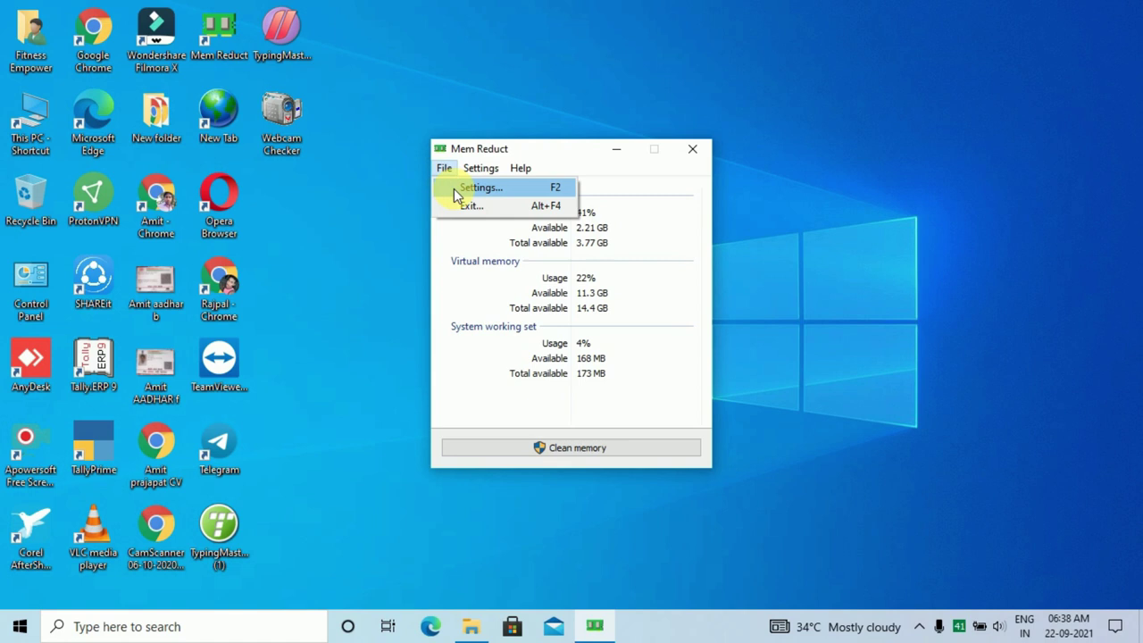
click(456, 189)
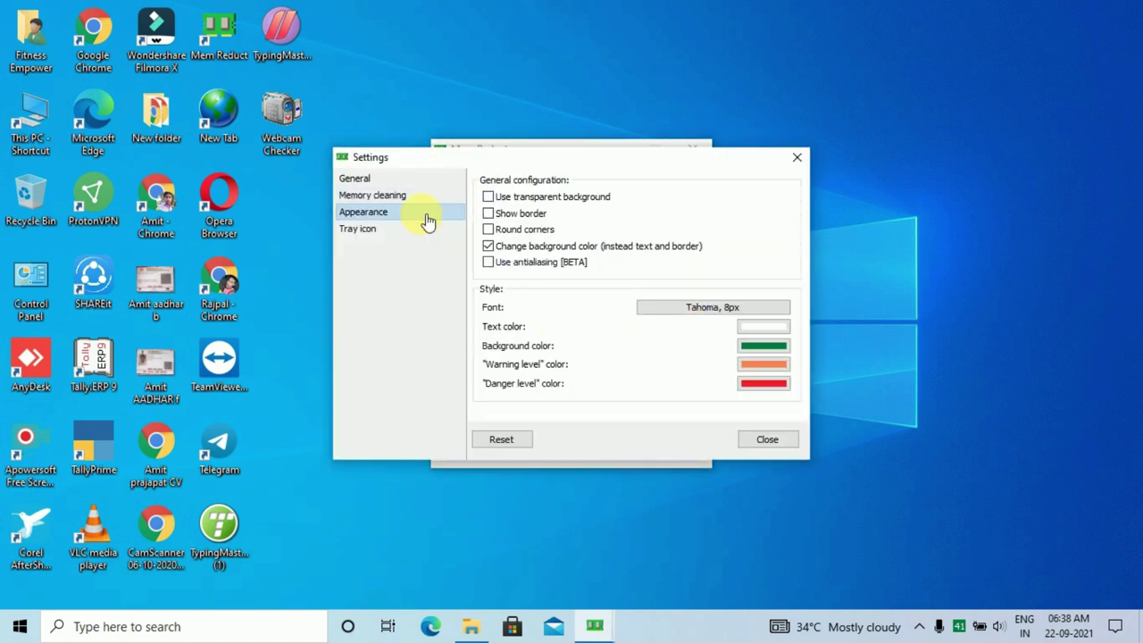
Set Mem Reduct to load on system startup and to clean memory automatically when usage is above 60%
click(415, 183)
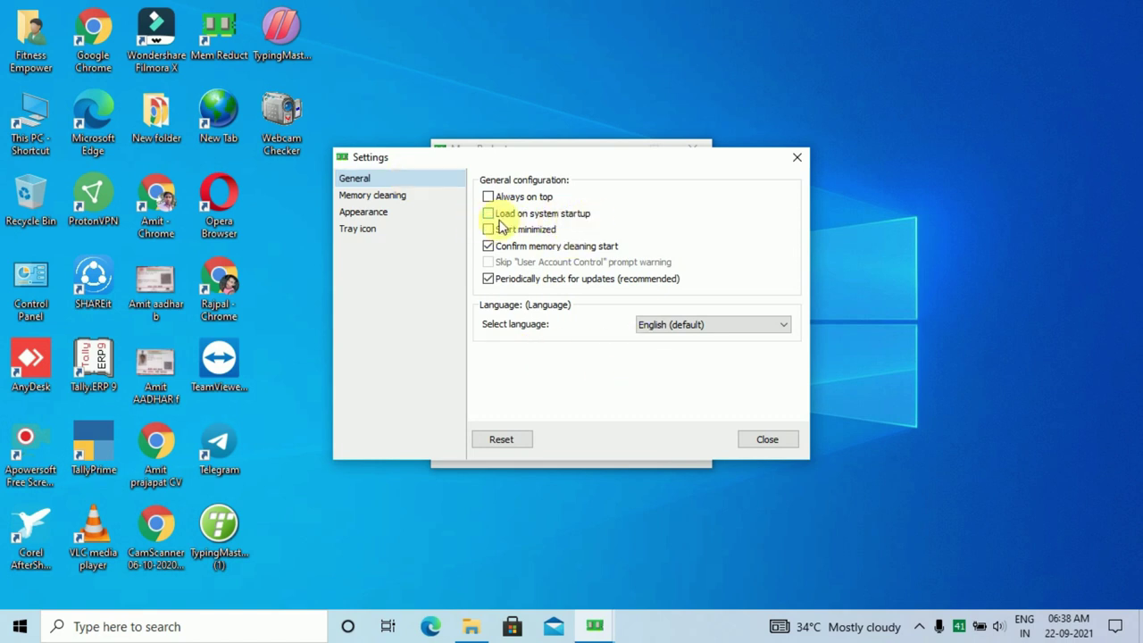
click(539, 220)
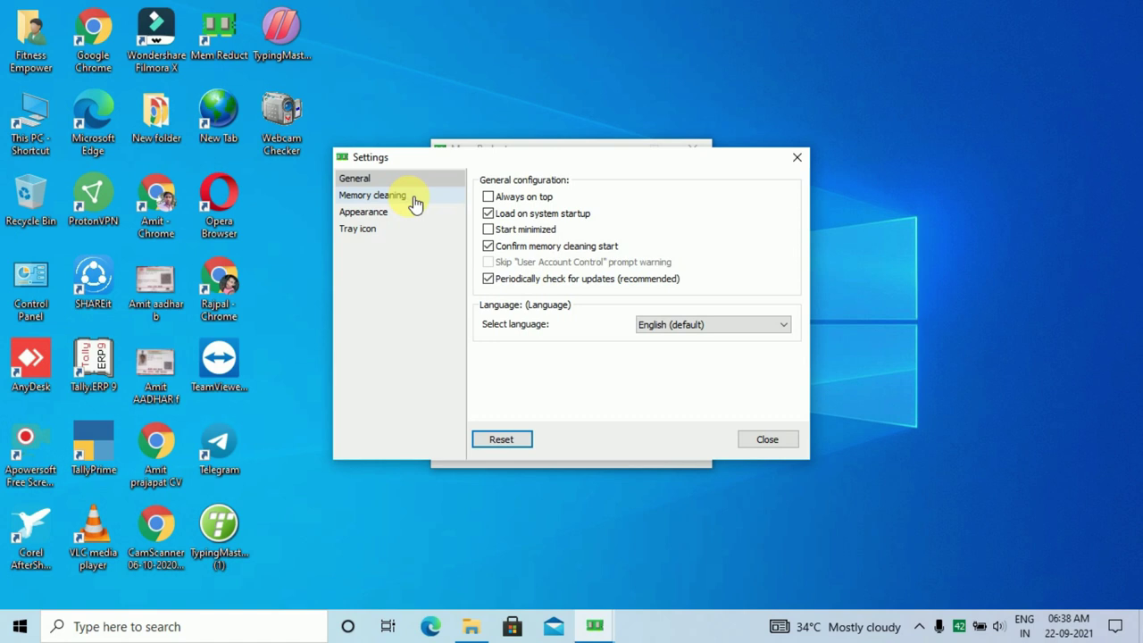
click(415, 203)
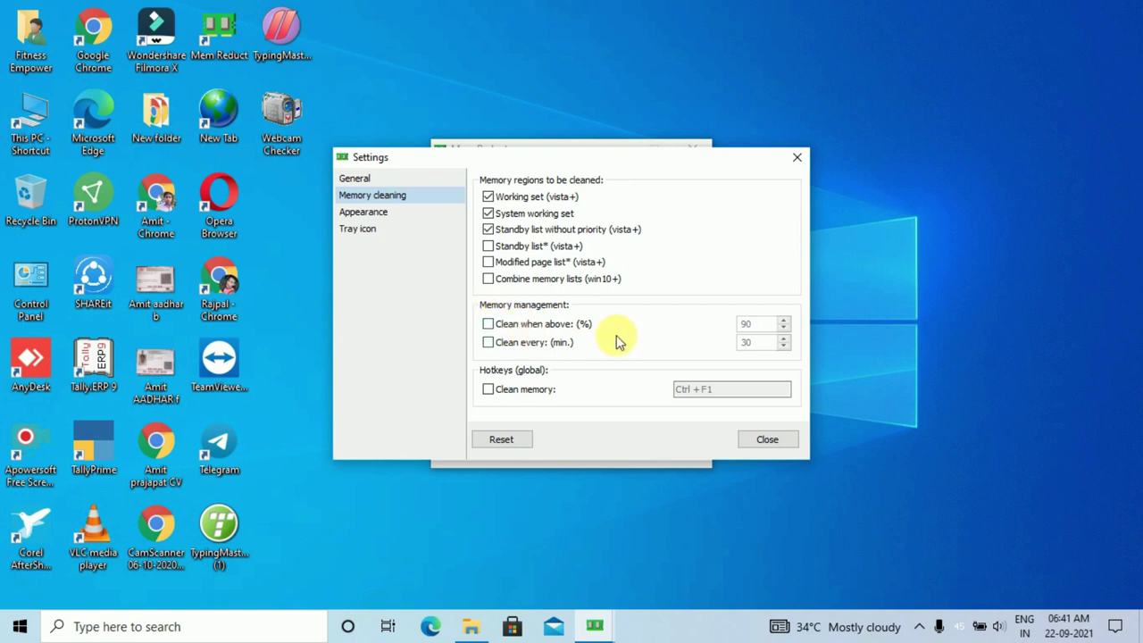
click(488, 325)
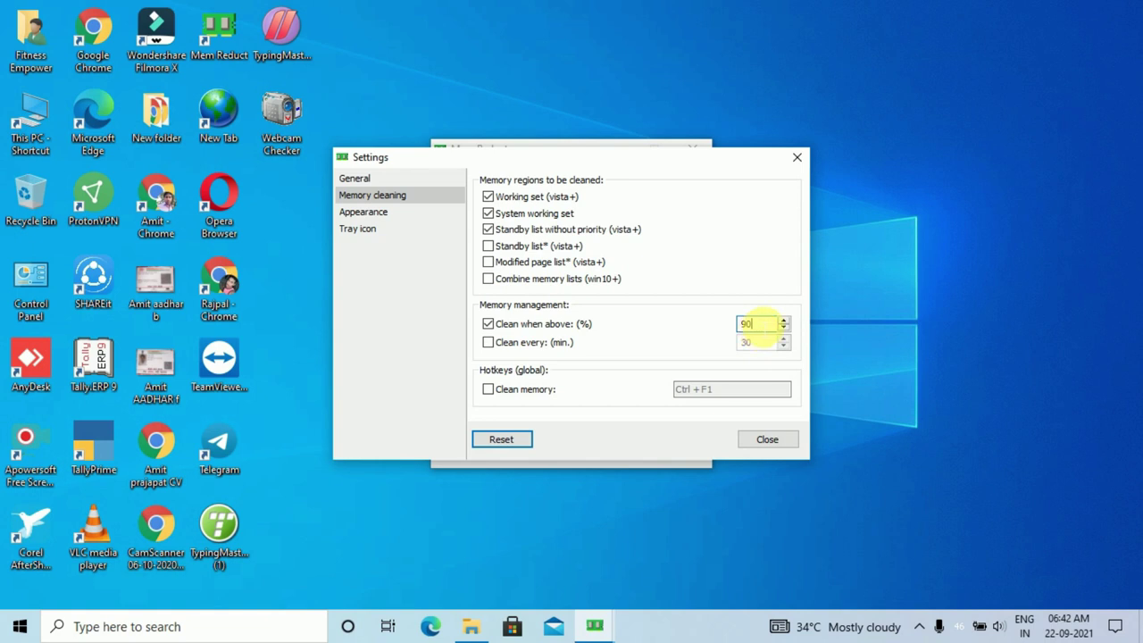
key(BackSpace)
key(BackSpace)
text(60)
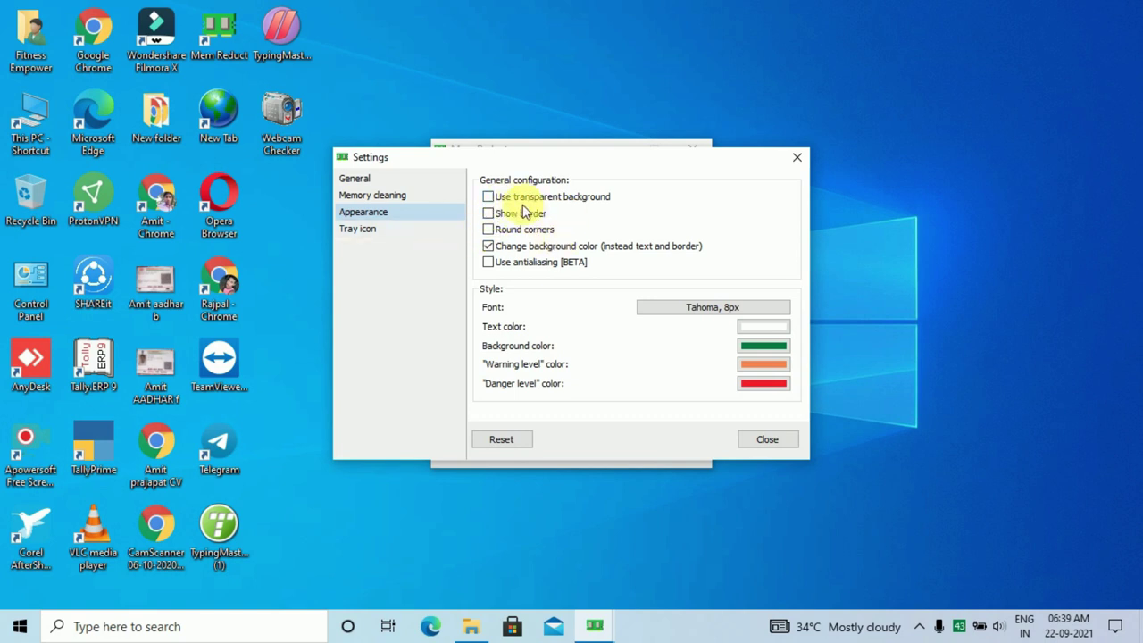
Enable the transparent background in Mem Reduct's appearance settings and close the Settings window
click(492, 199)
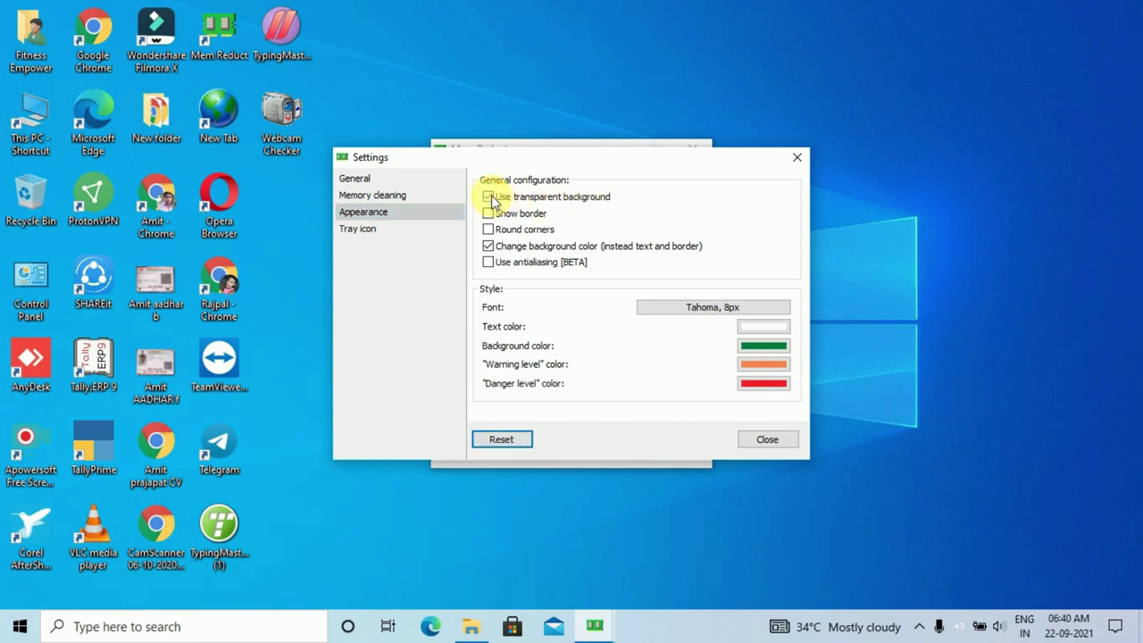
click(767, 439)
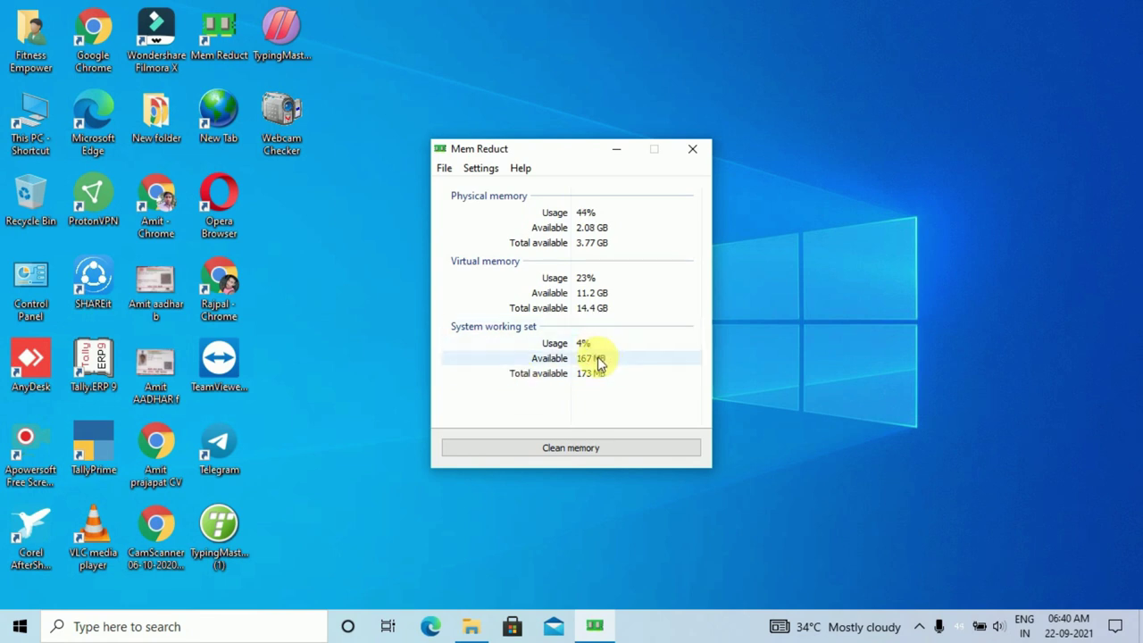
key(ctrl+p)
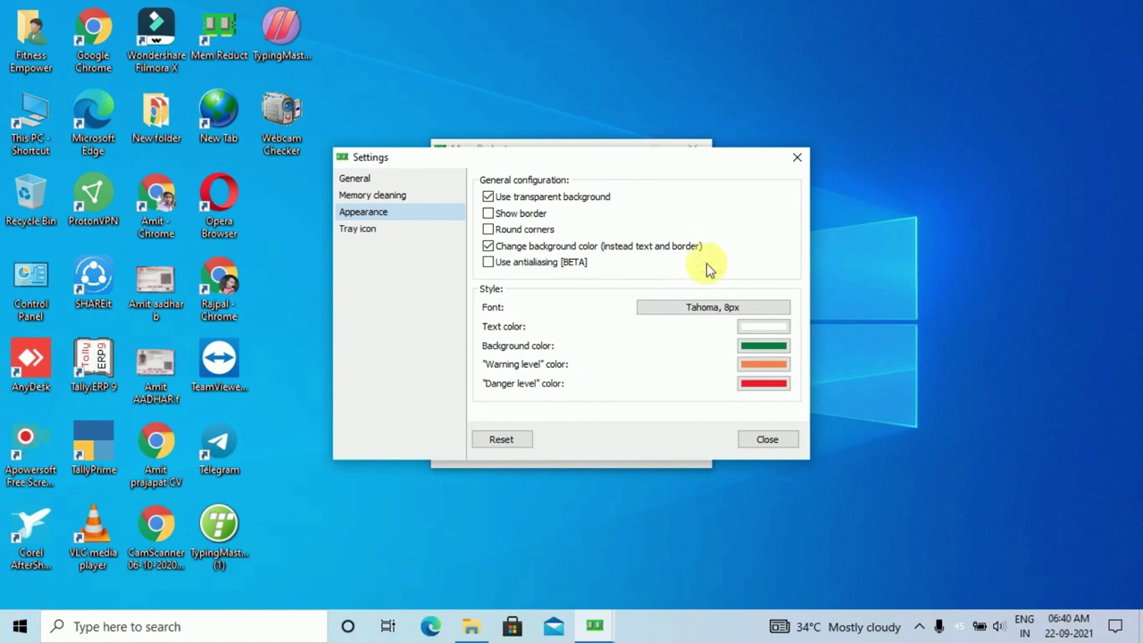
click(795, 158)
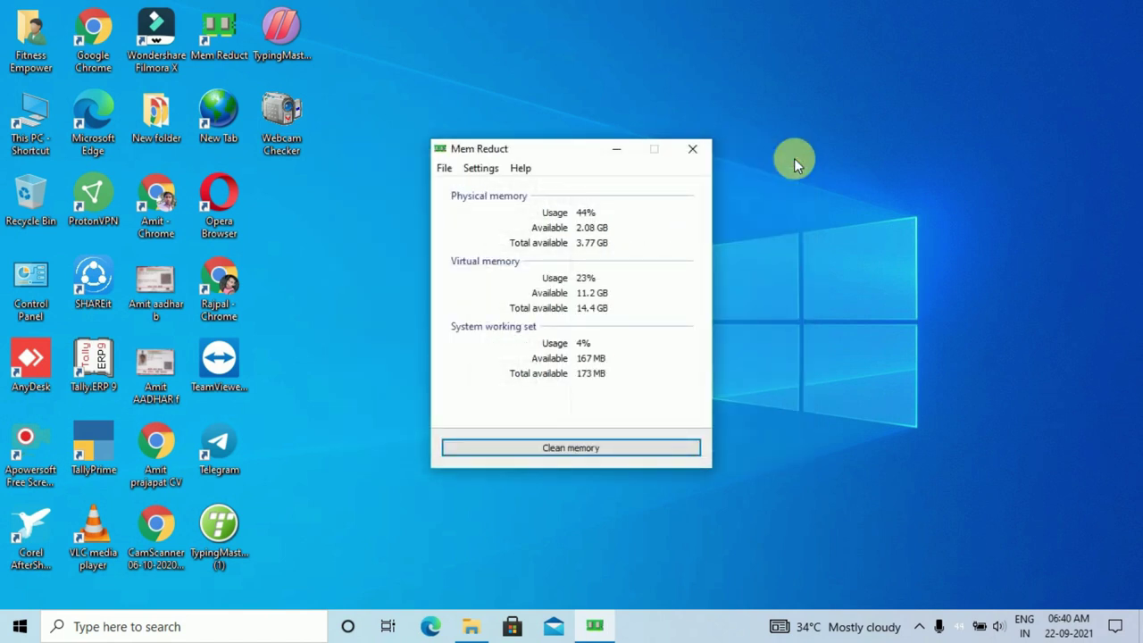